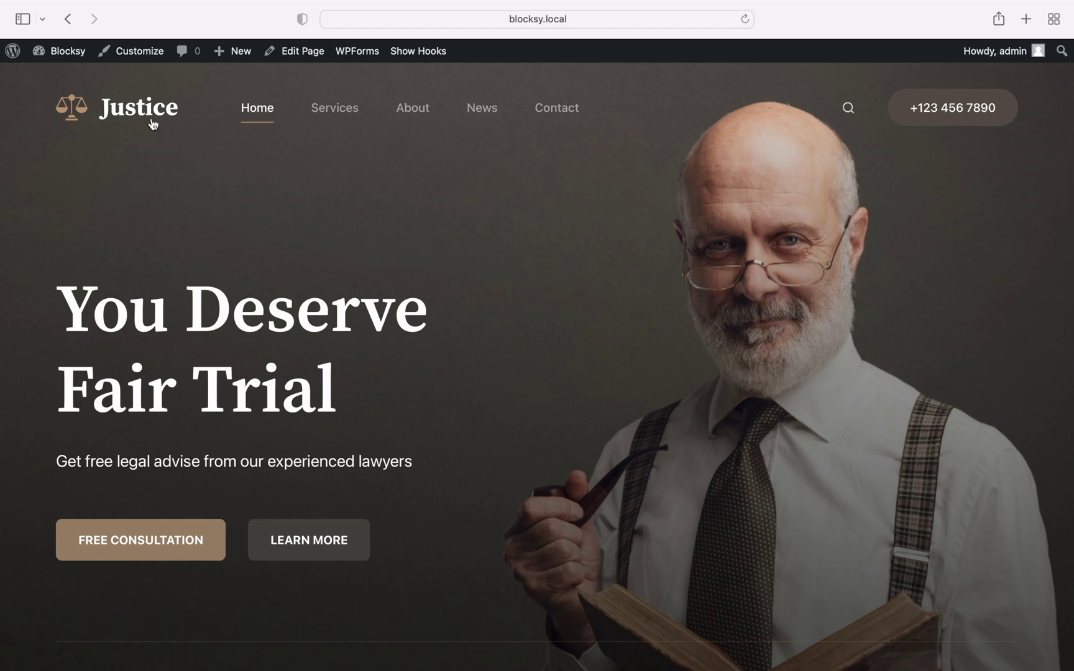
- Open the Customizer's Footer section to show the Global Footer builder with its Elements list
{"action": "left_click", "coordinate": [136, 62]}
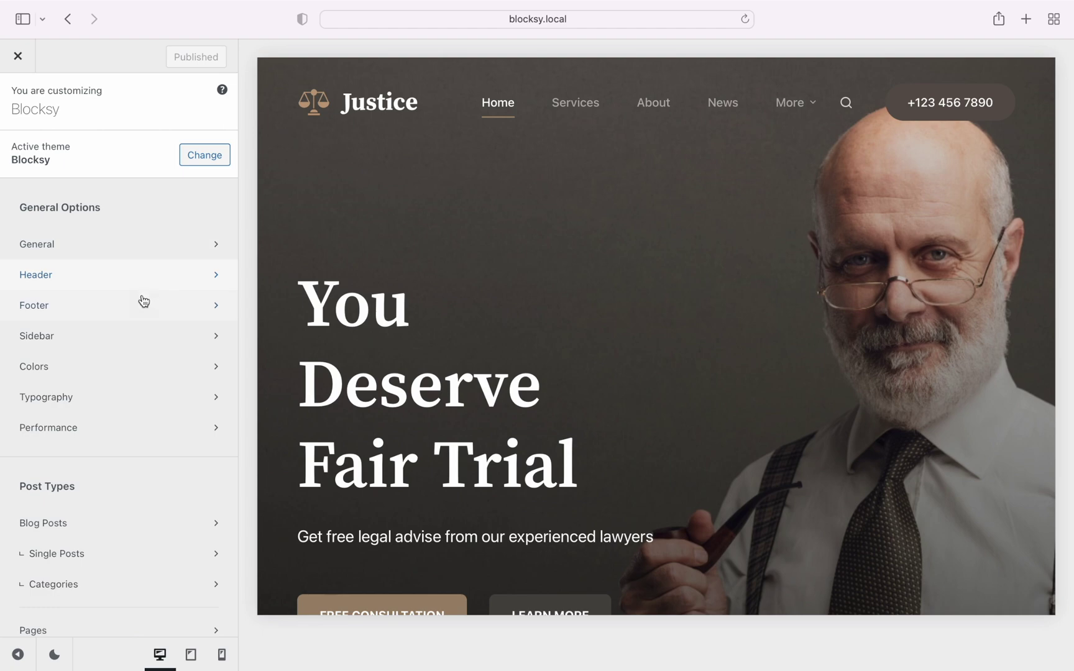
{"action": "left_click", "coordinate": [143, 303]}
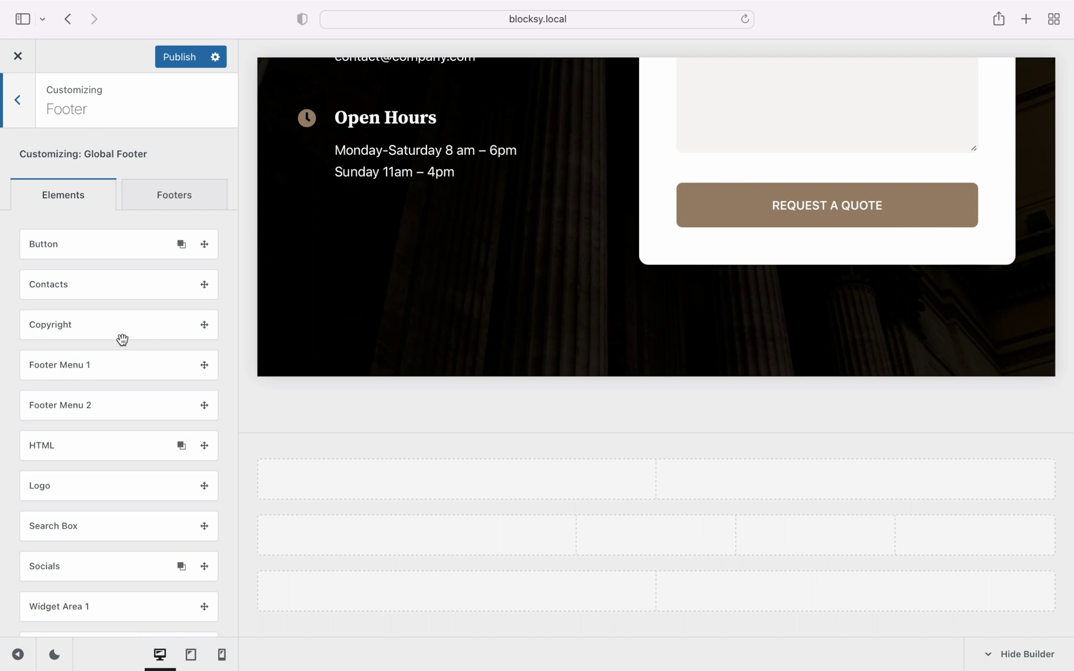
{"action": "scroll", "coordinate": [122, 339], "scroll_direction": "down", "scroll_amount": 5}
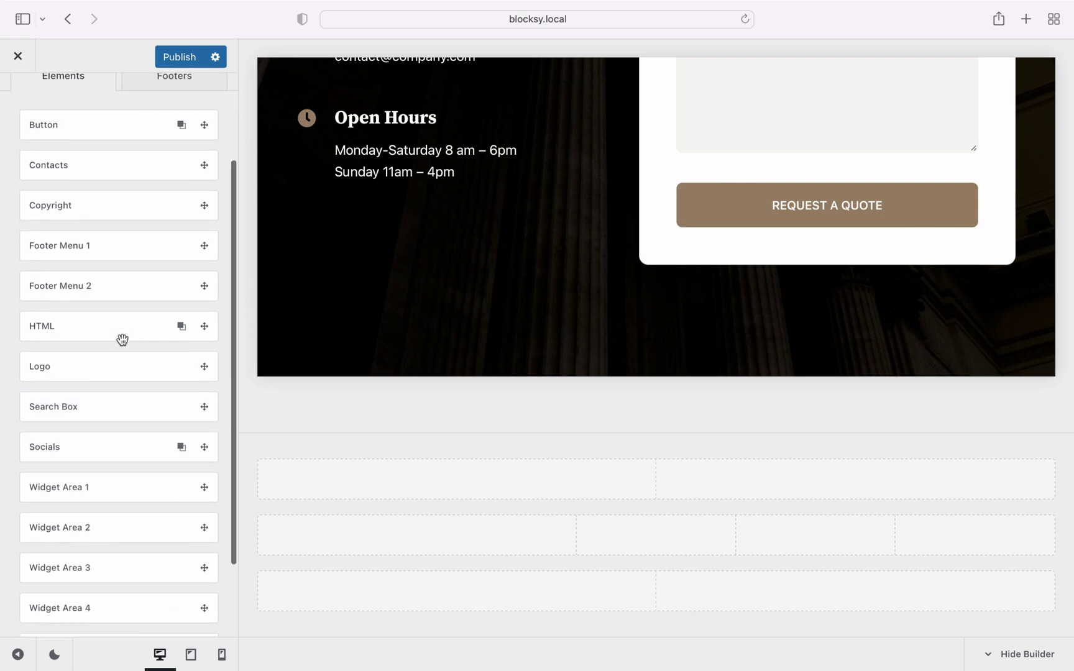
{"action": "scroll", "coordinate": [121, 339], "scroll_direction": "down", "scroll_amount": 3}
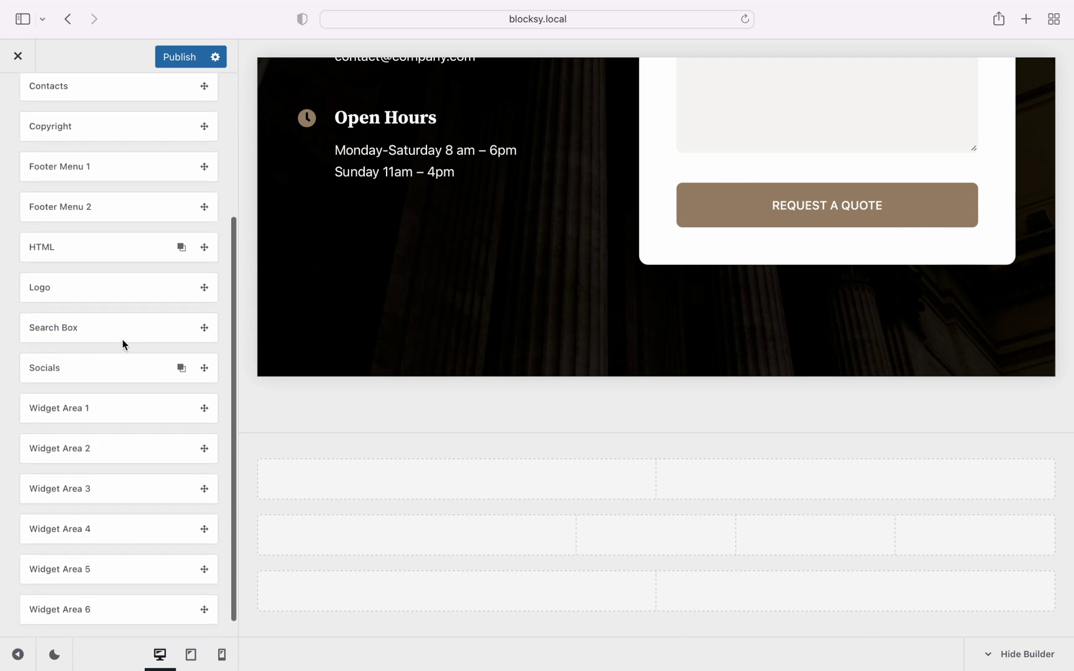
{"action": "scroll", "coordinate": [122, 344], "scroll_direction": "up", "scroll_amount": 5}
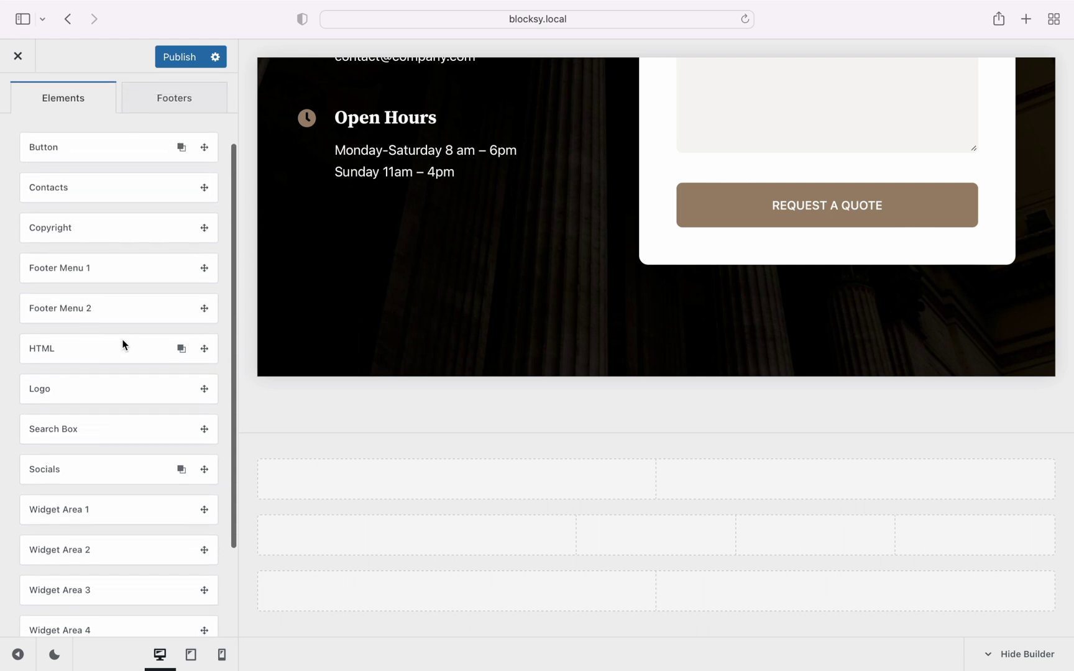
{"action": "scroll", "coordinate": [121, 343], "scroll_direction": "up", "scroll_amount": 4}
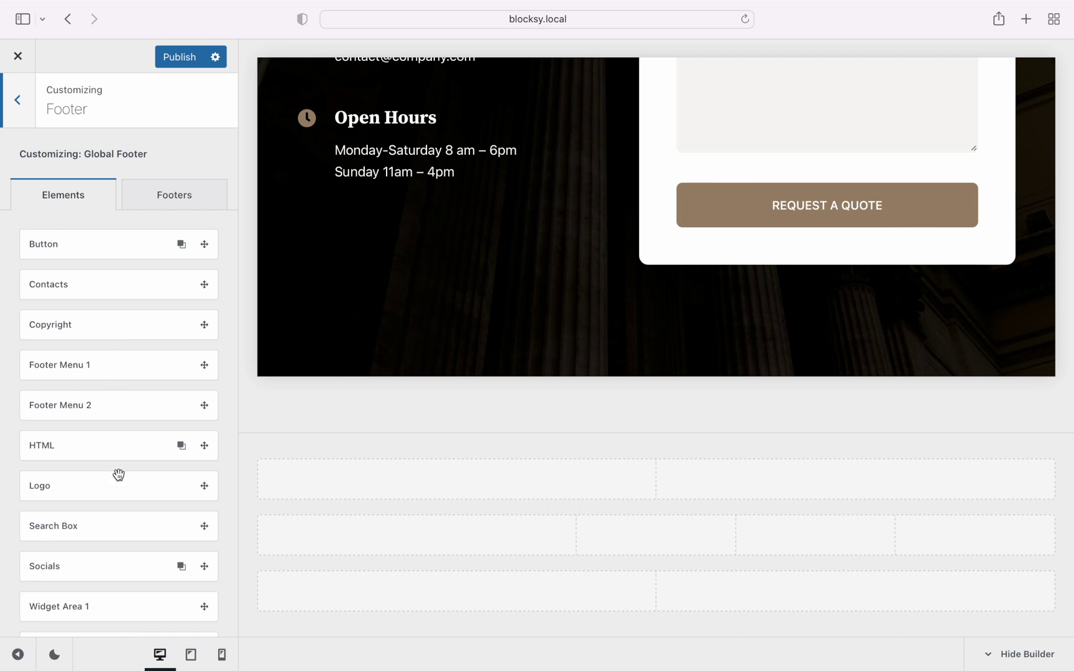
- Drag Widget Areas 1, 2, 3 and 4 into the four middle-row columns, and Copyright into the bottom row
{"action": "left_click_drag", "start_coordinate": [121, 606], "coordinate": [311, 534]}
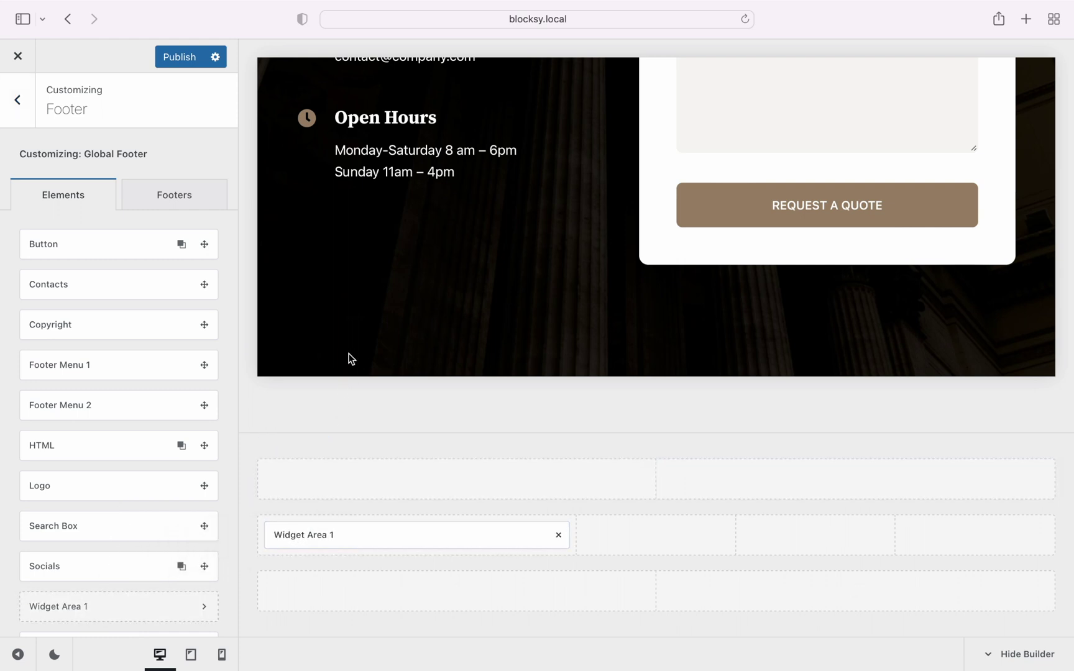
{"action": "scroll", "coordinate": [349, 359], "scroll_direction": "down", "scroll_amount": 10}
{"action": "scroll", "coordinate": [350, 358], "scroll_direction": "down", "scroll_amount": 2}
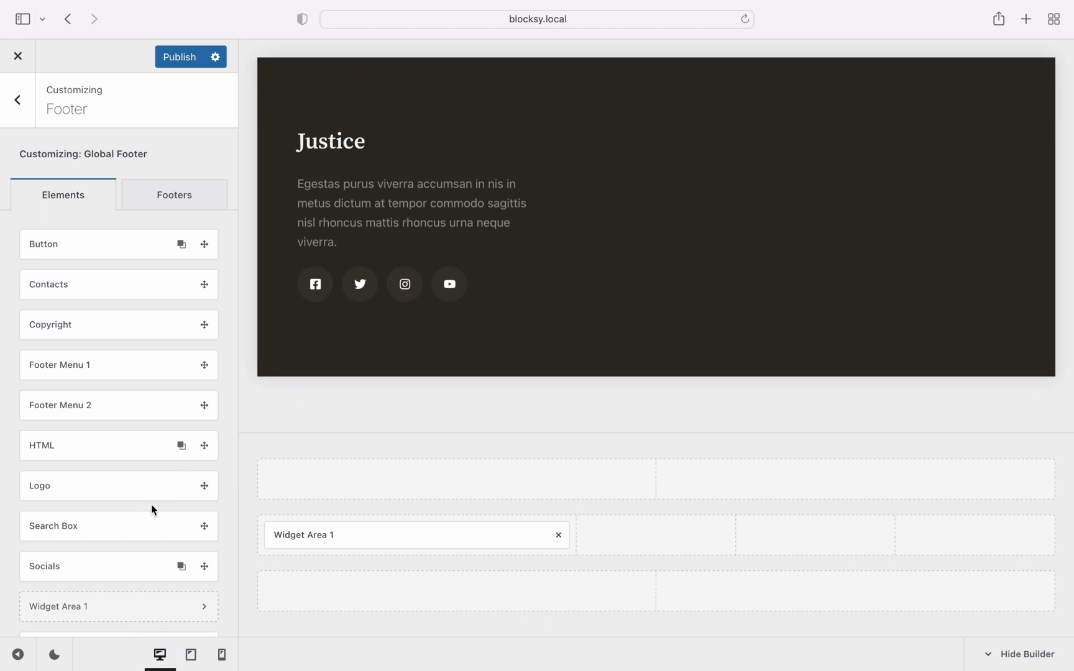
{"action": "scroll", "coordinate": [146, 518], "scroll_direction": "down", "scroll_amount": 5}
{"action": "left_click_drag", "start_coordinate": [72, 434], "coordinate": [653, 534]}
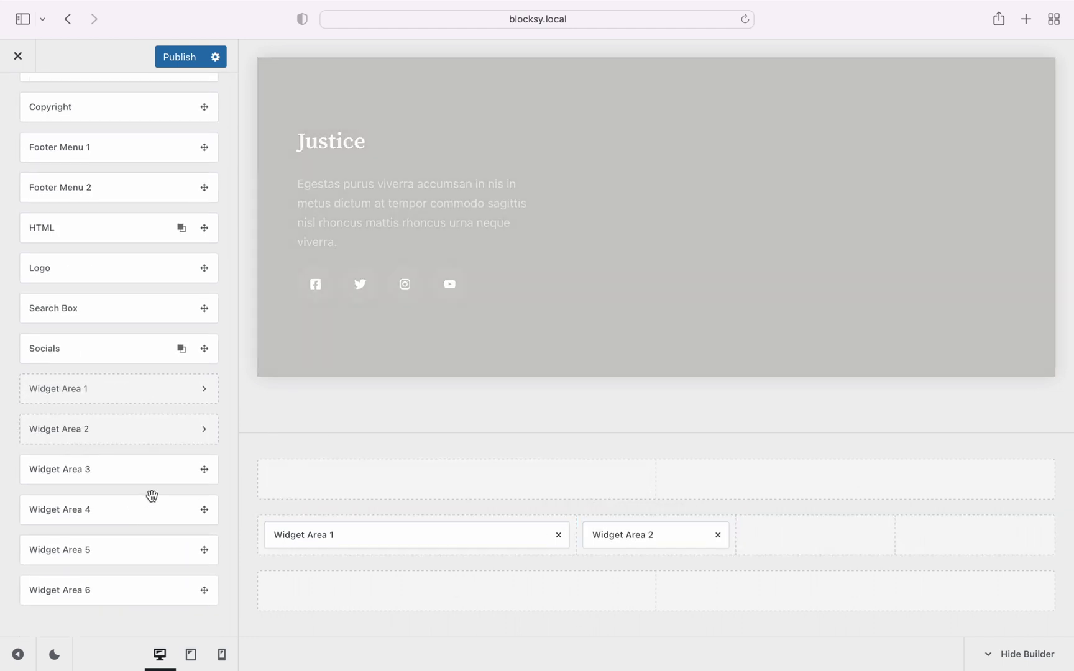
{"action": "left_click_drag", "start_coordinate": [67, 473], "coordinate": [739, 545]}
{"action": "left_click_drag", "start_coordinate": [136, 509], "coordinate": [970, 535]}
{"action": "left_click_drag", "start_coordinate": [70, 221], "coordinate": [324, 587]}
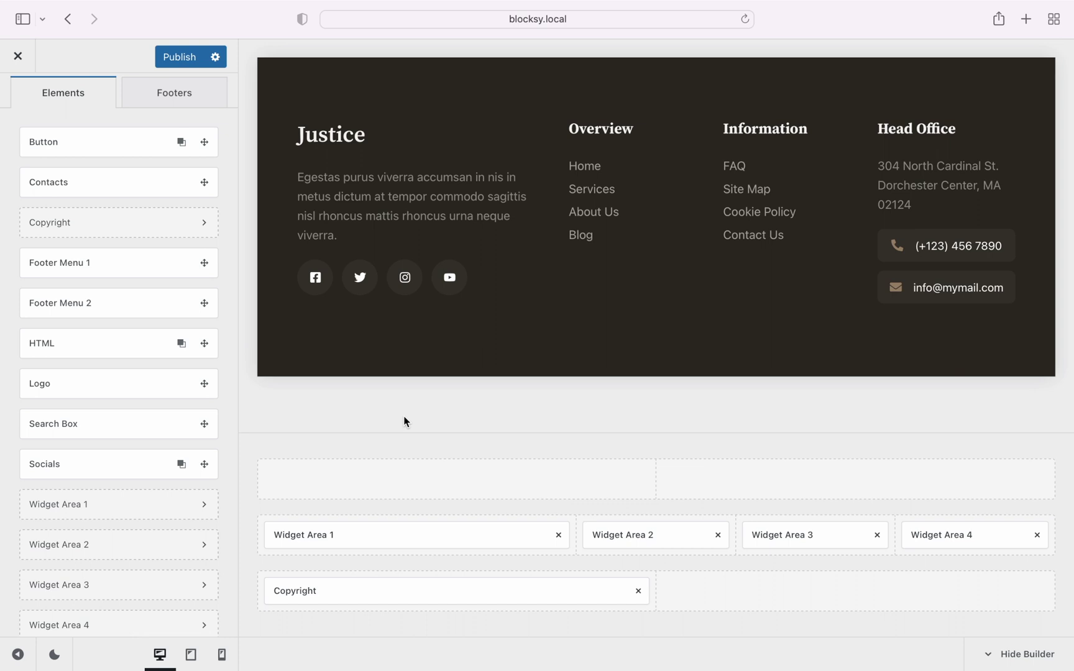
{"action": "left_click", "coordinate": [411, 592]}
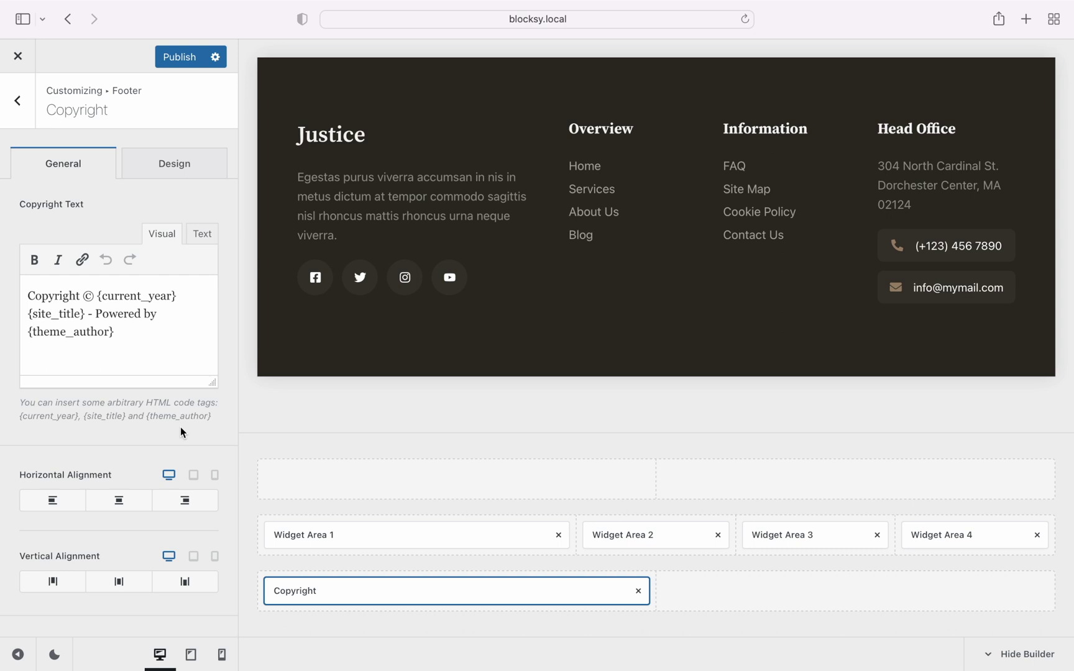
{"action": "left_click", "coordinate": [214, 179]}
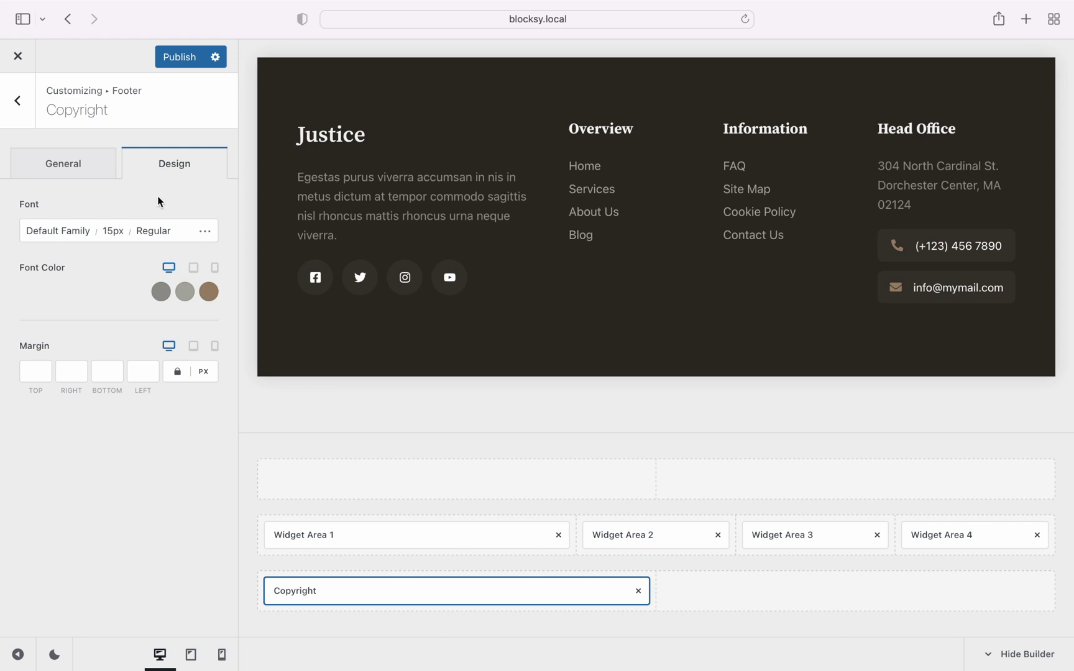
{"action": "left_click", "coordinate": [97, 176]}
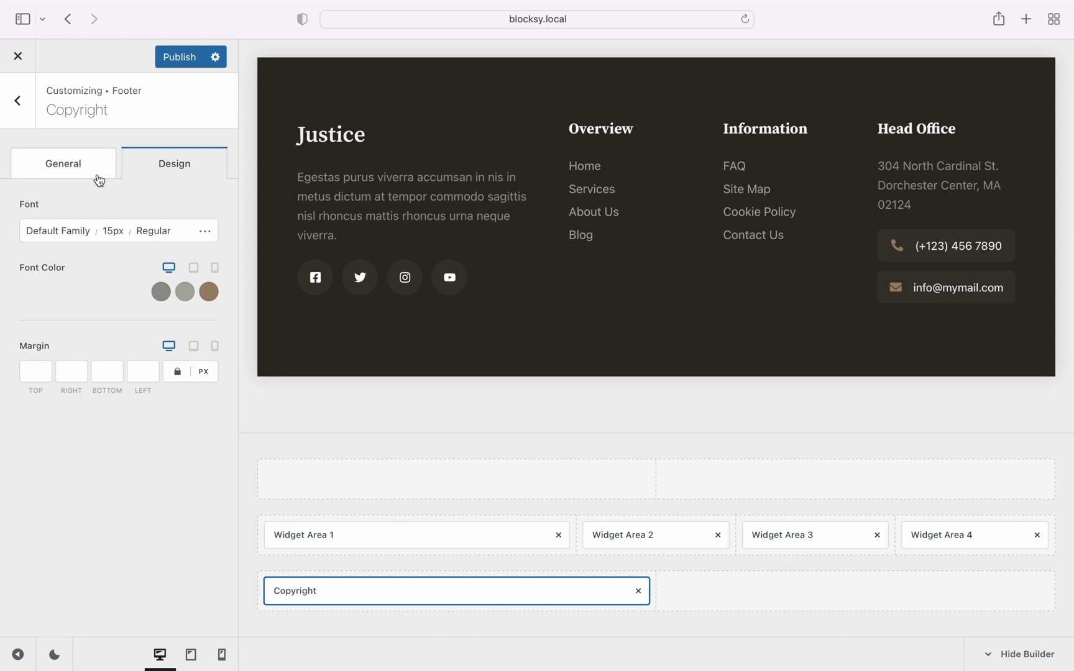
{"action": "left_click", "coordinate": [23, 123]}
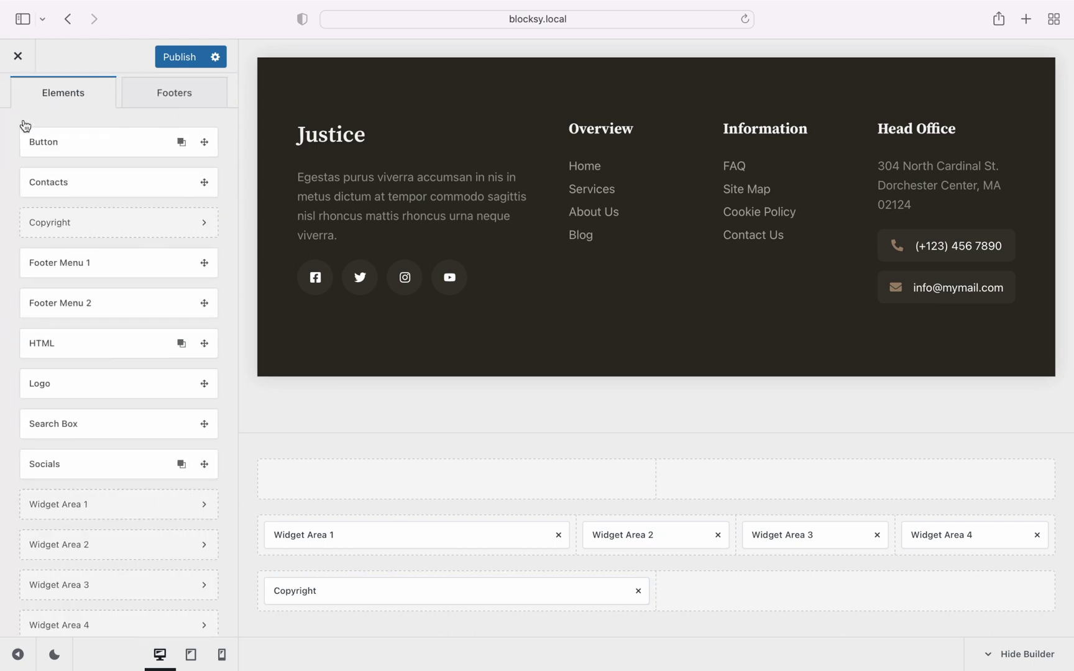
- Open Widget Area 1's settings to view its Justice text and social icon widgets, adding no blocks
{"action": "left_click", "coordinate": [438, 541]}
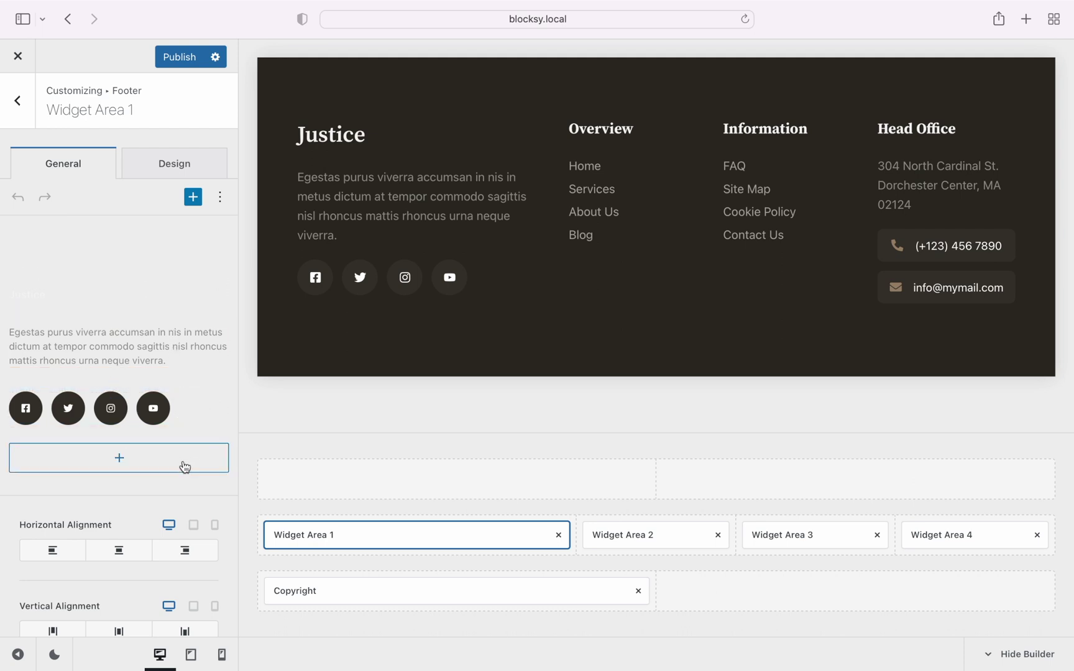
{"action": "left_click", "coordinate": [185, 467]}
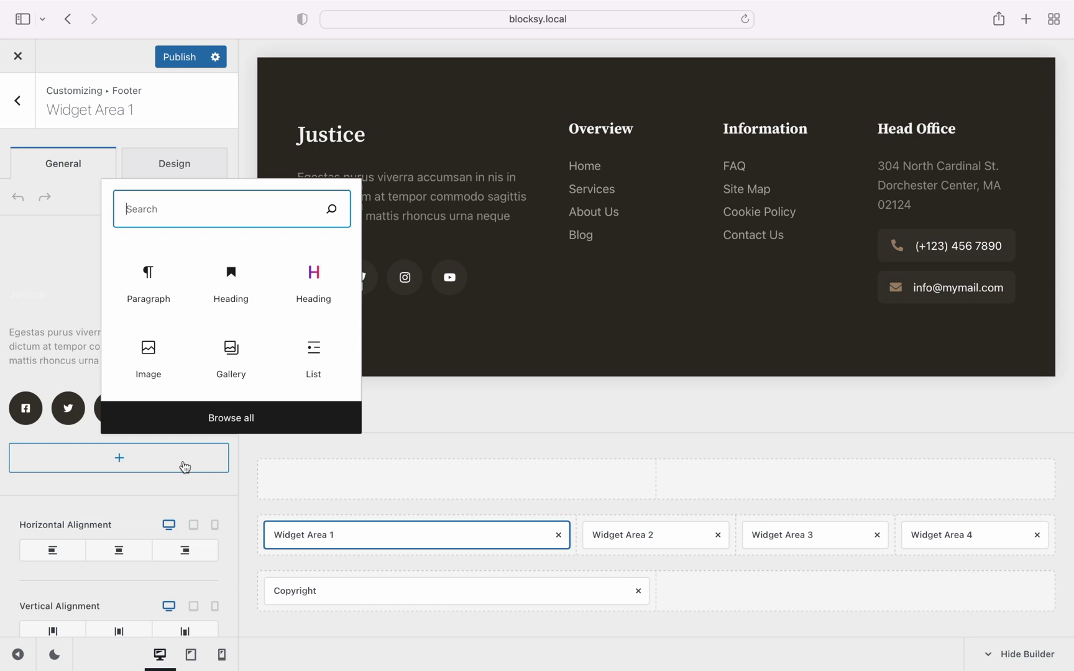
{"action": "left_click", "coordinate": [244, 565]}
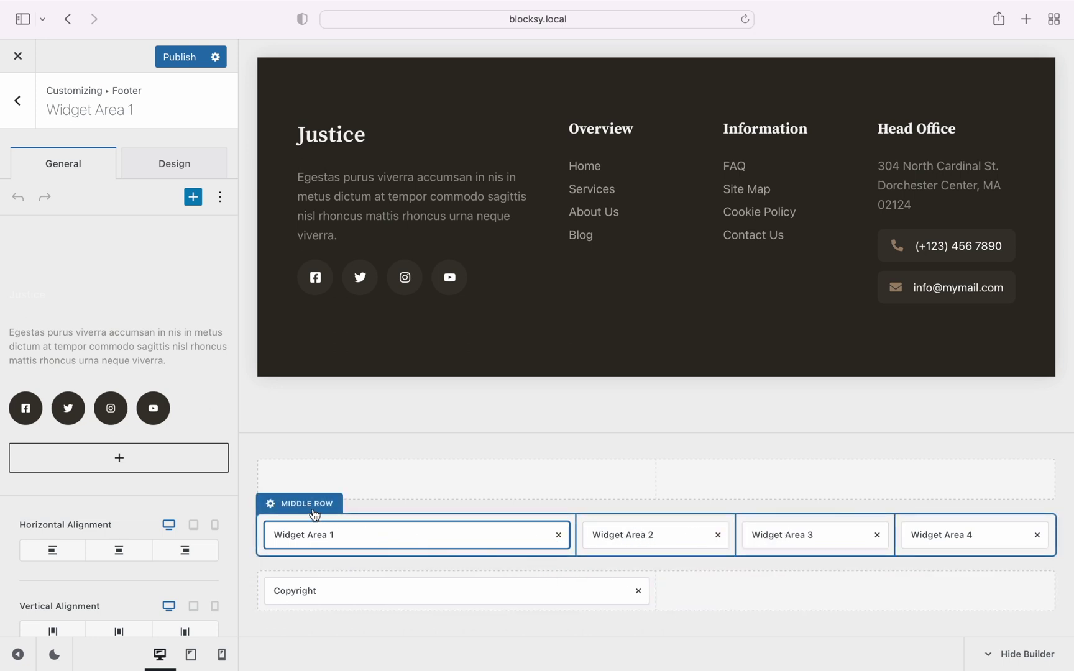
- Open the Middle Row settings, check its Design tab, and return to its 4-column General options
{"action": "left_click", "coordinate": [315, 515]}
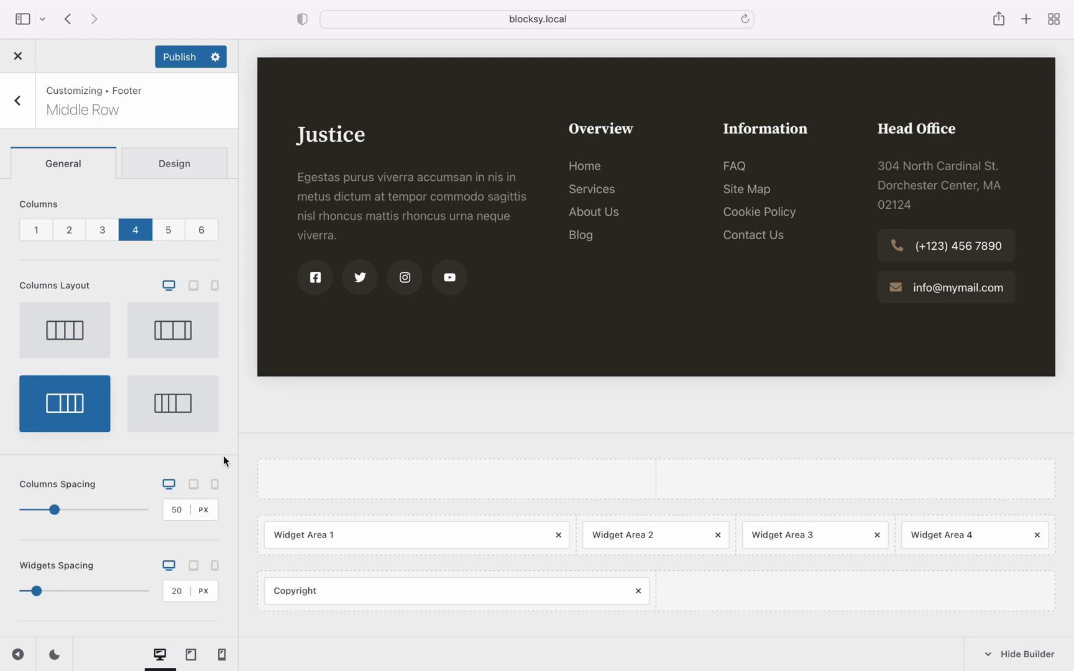
{"action": "left_click", "coordinate": [196, 181]}
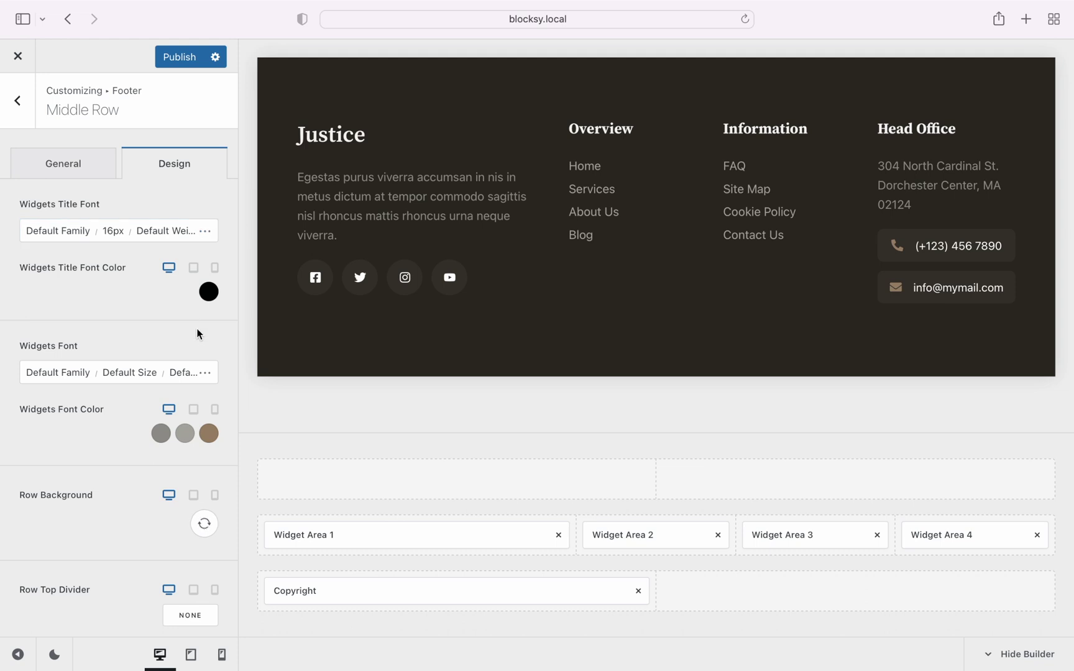
{"action": "left_click", "coordinate": [95, 172]}
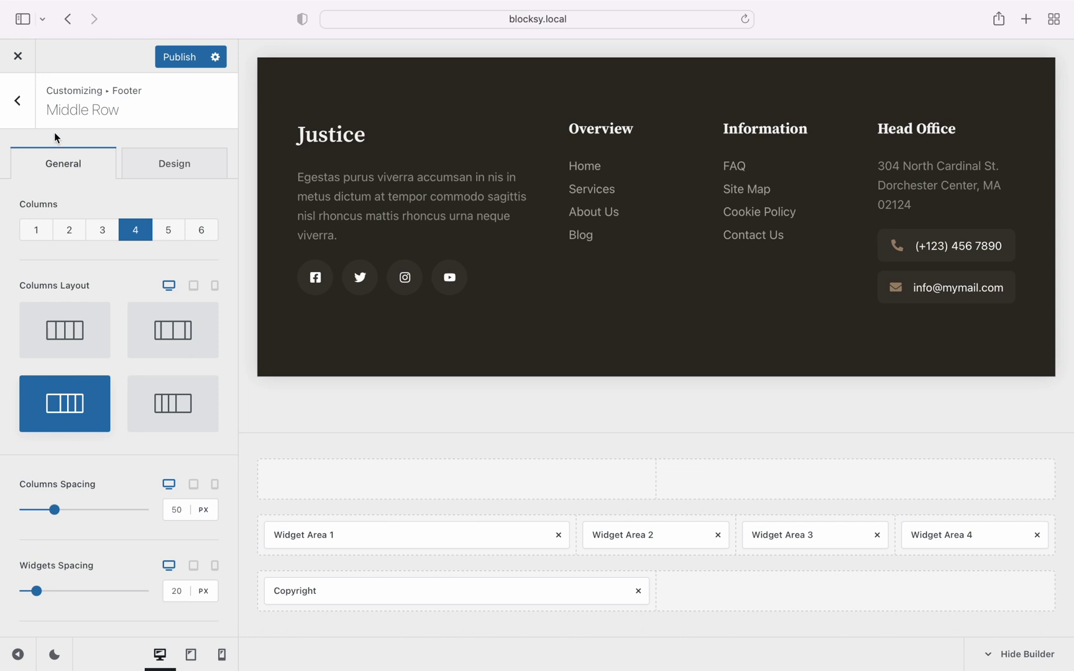
- Open the Global Footer's settings from the Footers list and switch on the desktop reveal effect
{"action": "left_click", "coordinate": [29, 116]}
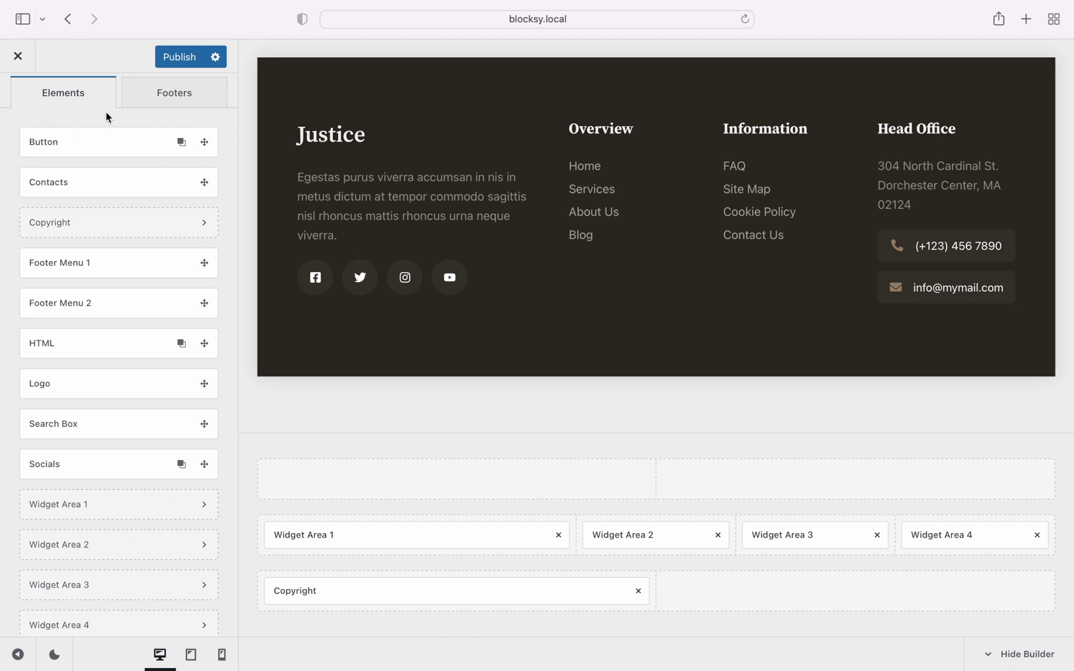
{"action": "left_click", "coordinate": [128, 104]}
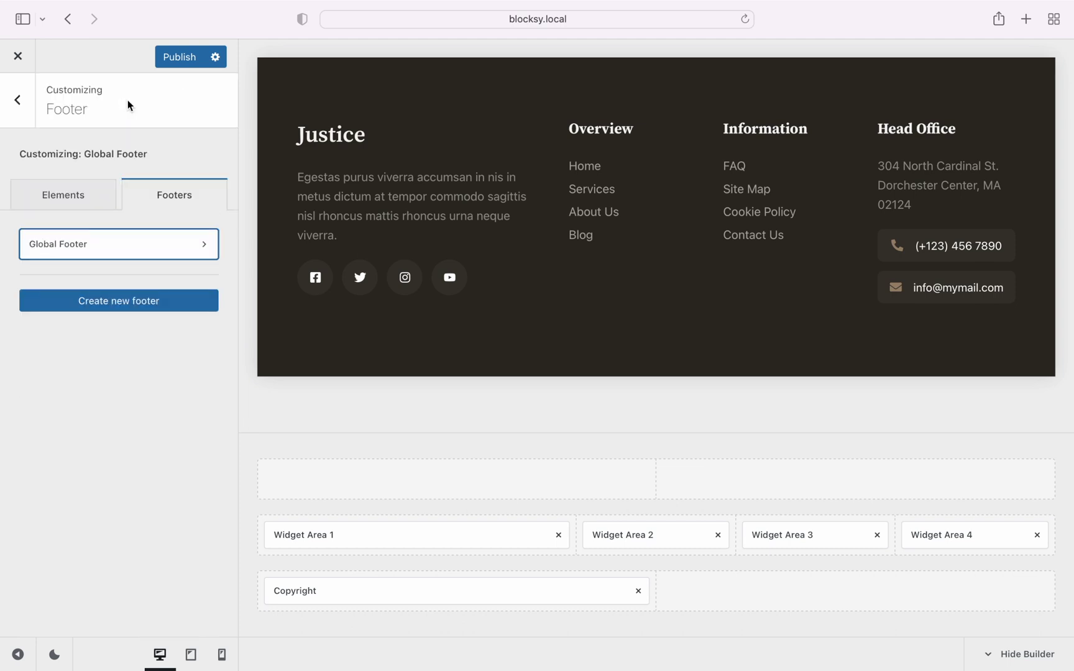
{"action": "left_click", "coordinate": [157, 259]}
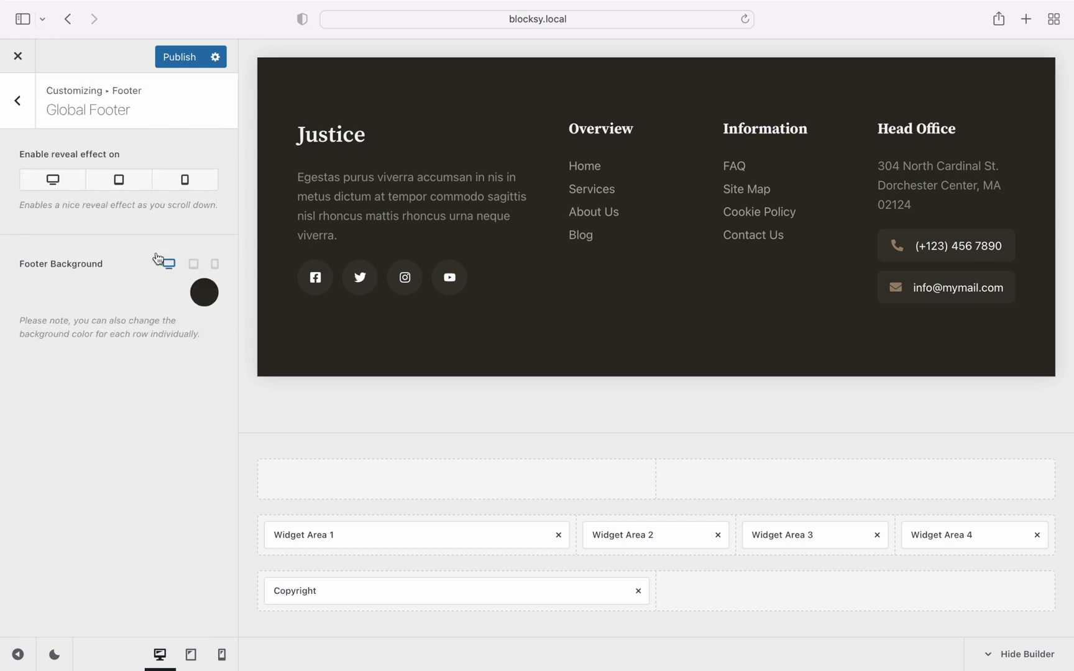
{"action": "left_click", "coordinate": [55, 181]}
- Preview the footer without the builder, then turn the desktop reveal effect off and return to the footers overview
{"action": "left_click", "coordinate": [988, 654]}
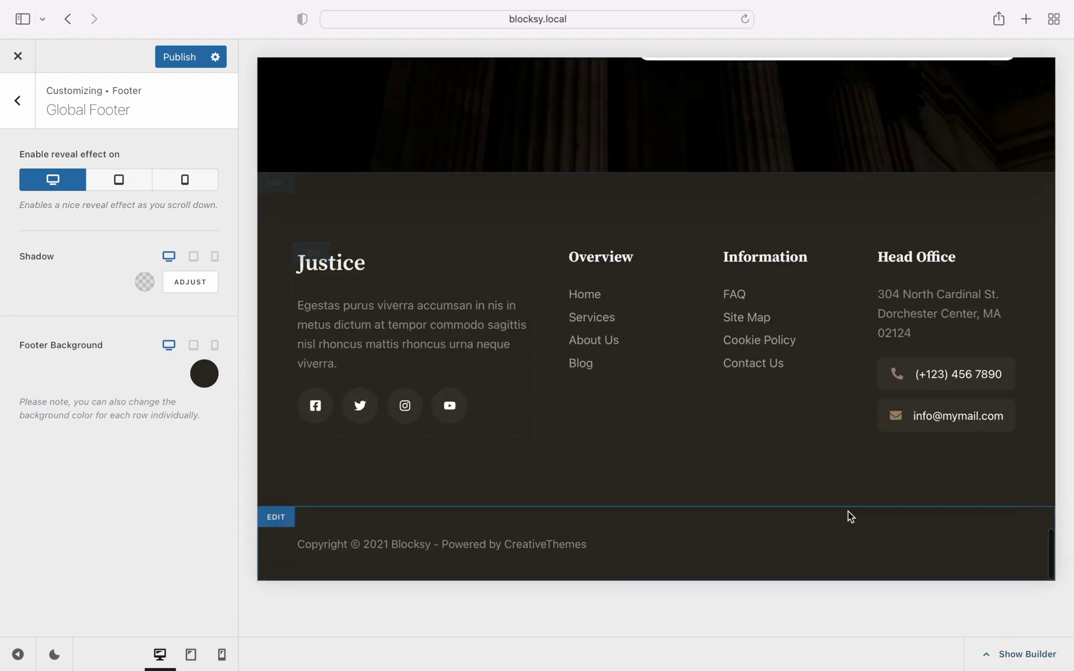
{"action": "scroll", "coordinate": [694, 328], "scroll_direction": "up", "scroll_amount": 3}
{"action": "scroll", "coordinate": [695, 328], "scroll_direction": "up", "scroll_amount": 4}
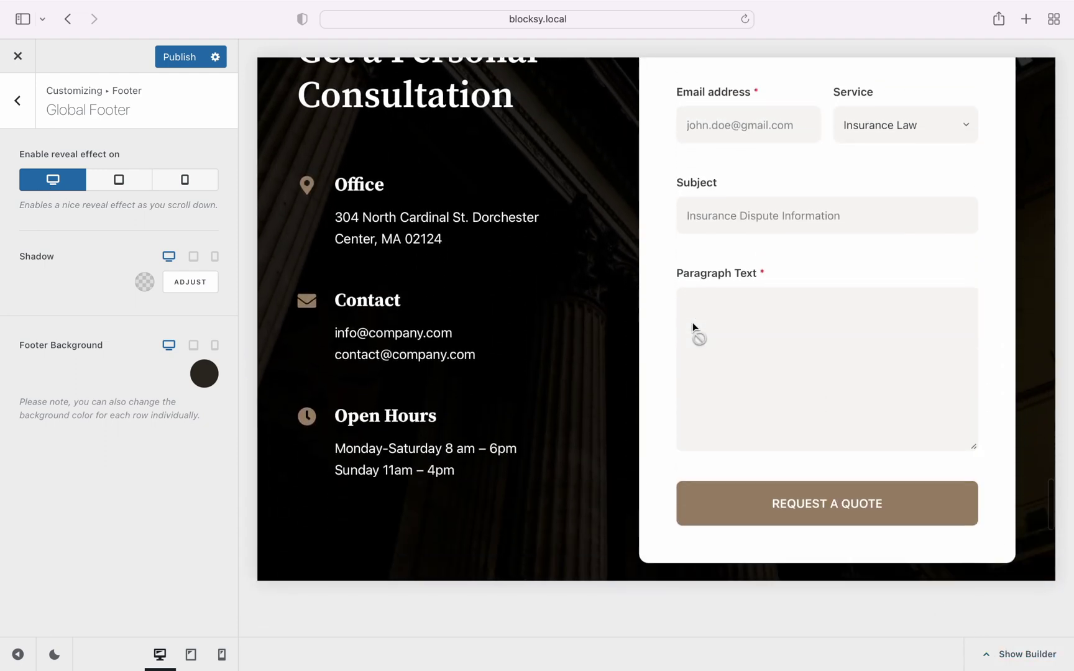
{"action": "scroll", "coordinate": [695, 328], "scroll_direction": "down", "scroll_amount": 8}
{"action": "left_click", "coordinate": [64, 185]}
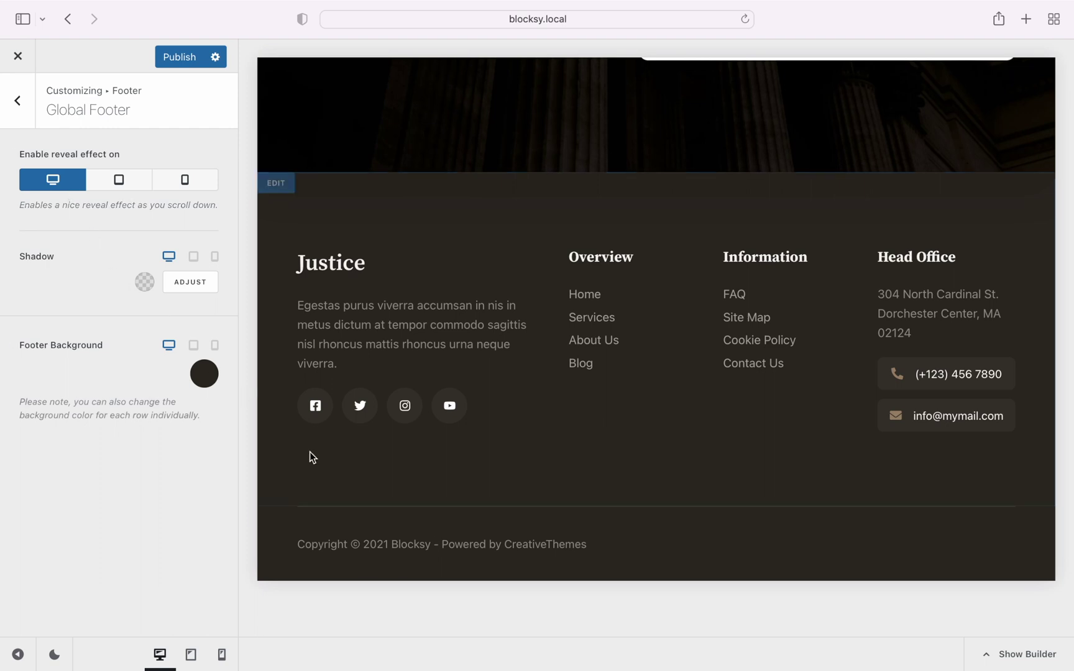
{"action": "left_click", "coordinate": [1000, 664]}
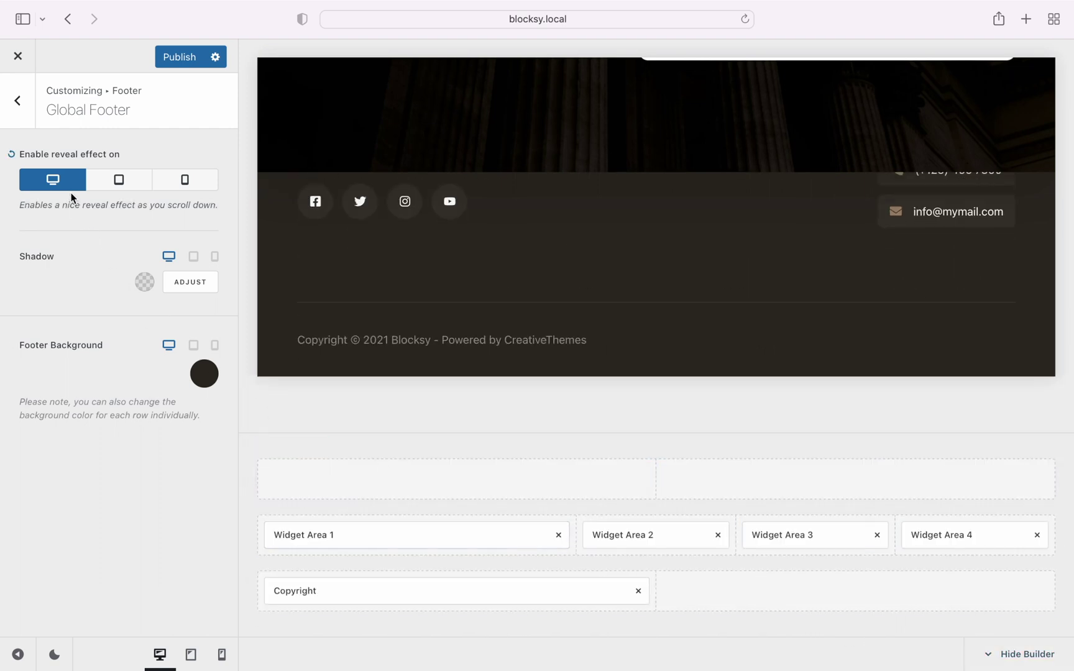
{"action": "left_click", "coordinate": [68, 185]}
{"action": "left_click", "coordinate": [25, 126]}
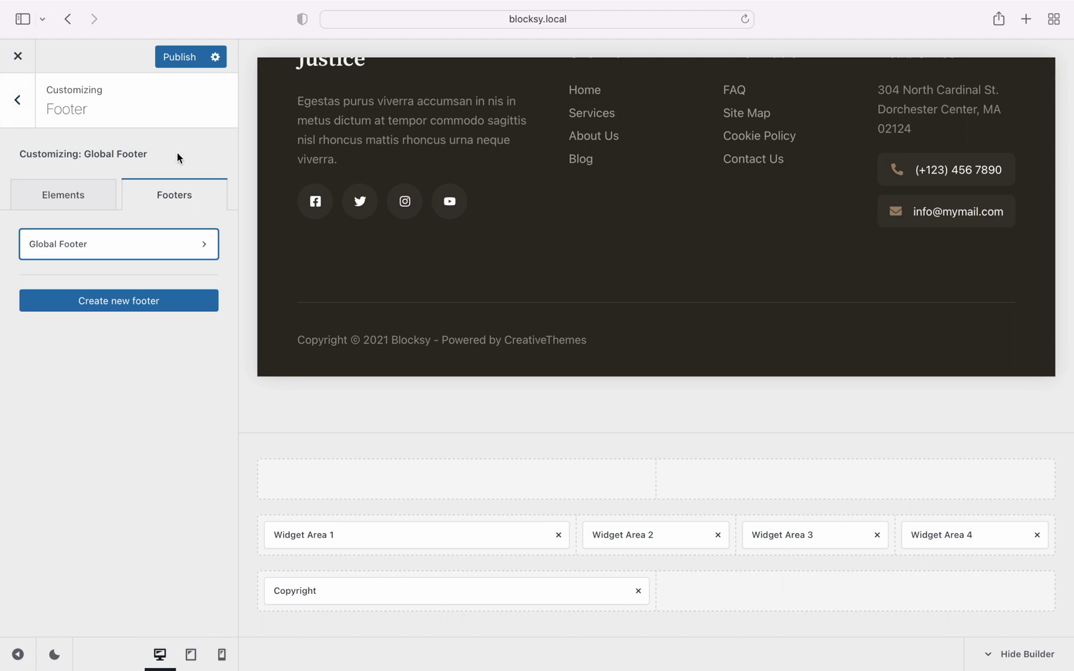
- Create a footer named 'Homepage Footer' that copies elements and styles from Global Footer
{"action": "left_click", "coordinate": [196, 301]}
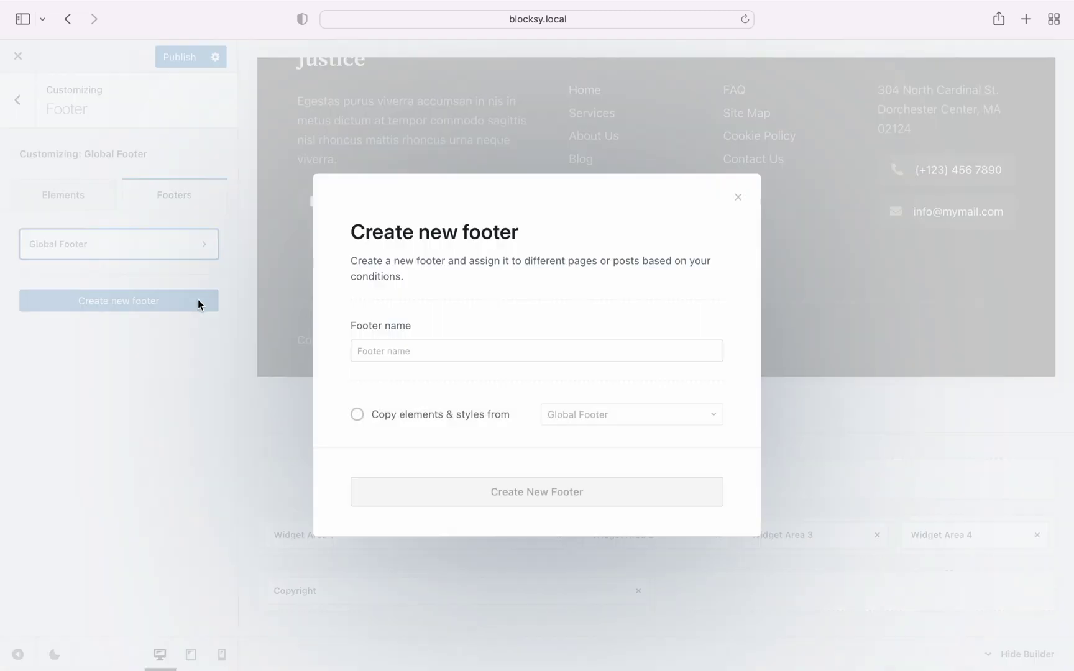
{"action": "left_click", "coordinate": [399, 351]}
{"action": "type", "text": "H"}
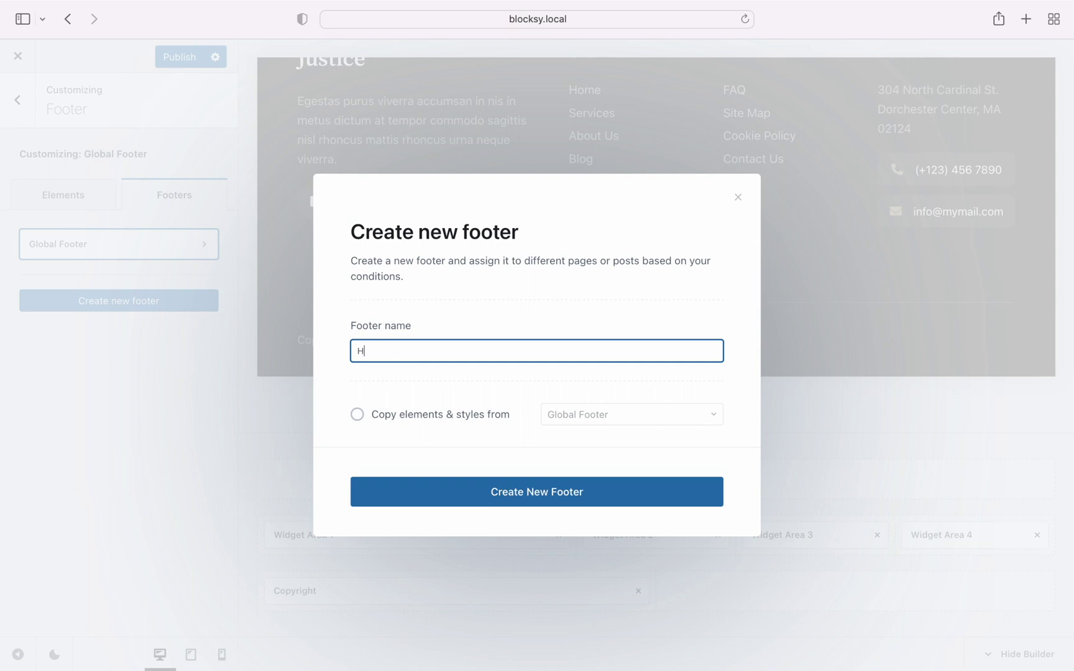
{"action": "type", "text": "omepage Footer"}
{"action": "left_click", "coordinate": [393, 412]}
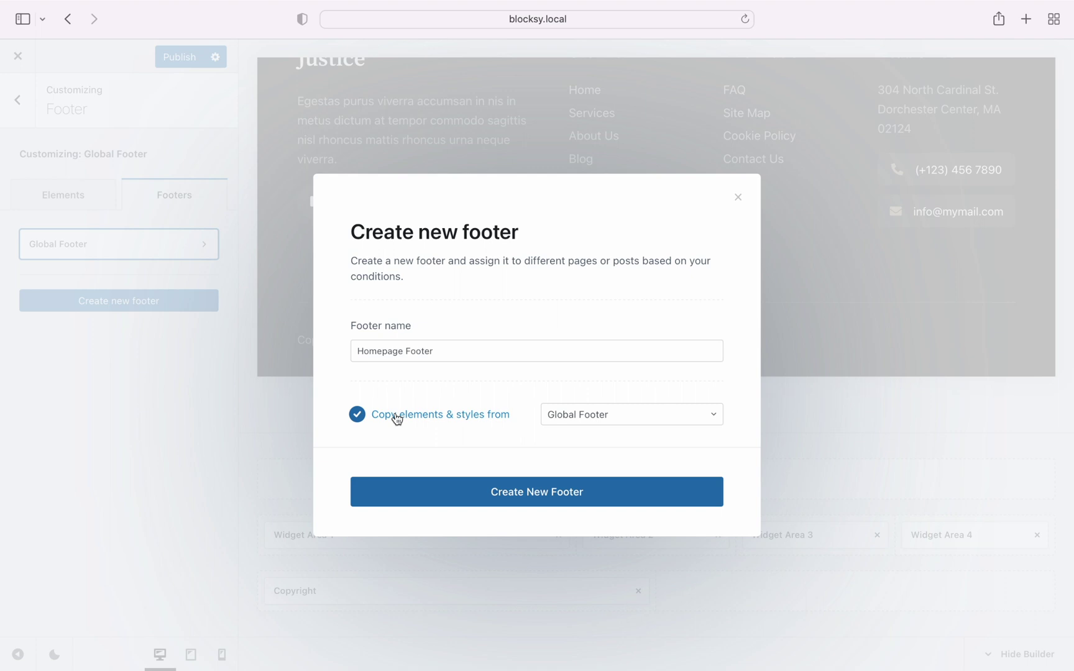
{"action": "left_click", "coordinate": [444, 479]}
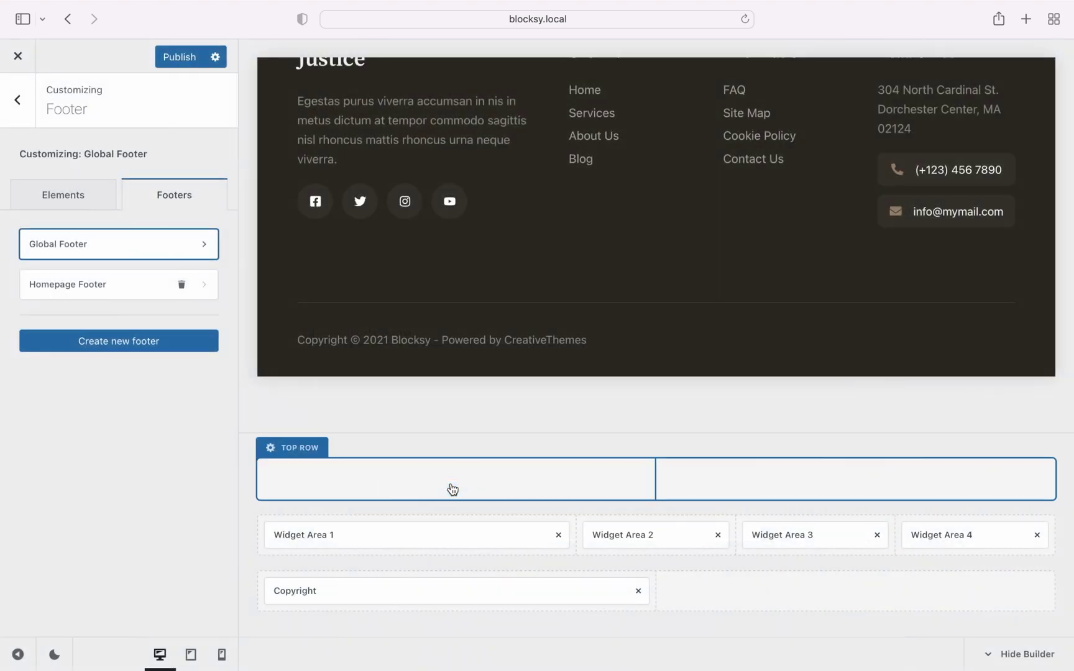
- In Homepage Footer, delete Widget Areas 1–4 from the middle row and open its general settings
{"action": "left_click", "coordinate": [166, 298]}
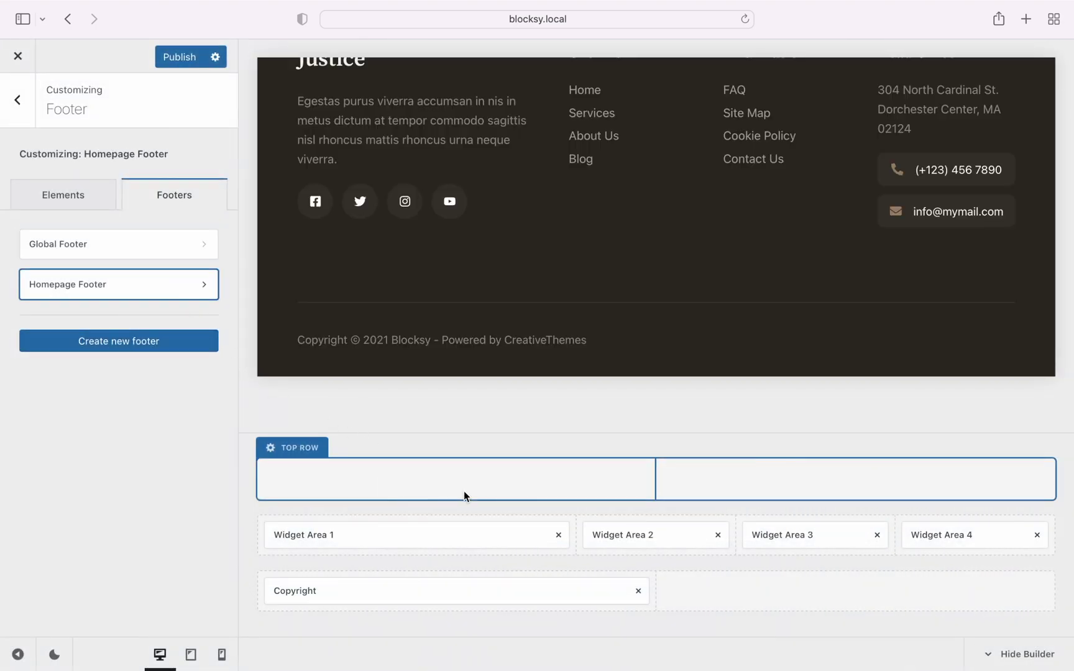
{"action": "left_click", "coordinate": [558, 534]}
{"action": "left_click", "coordinate": [718, 535]}
{"action": "left_click", "coordinate": [877, 536]}
{"action": "left_click", "coordinate": [1036, 536]}
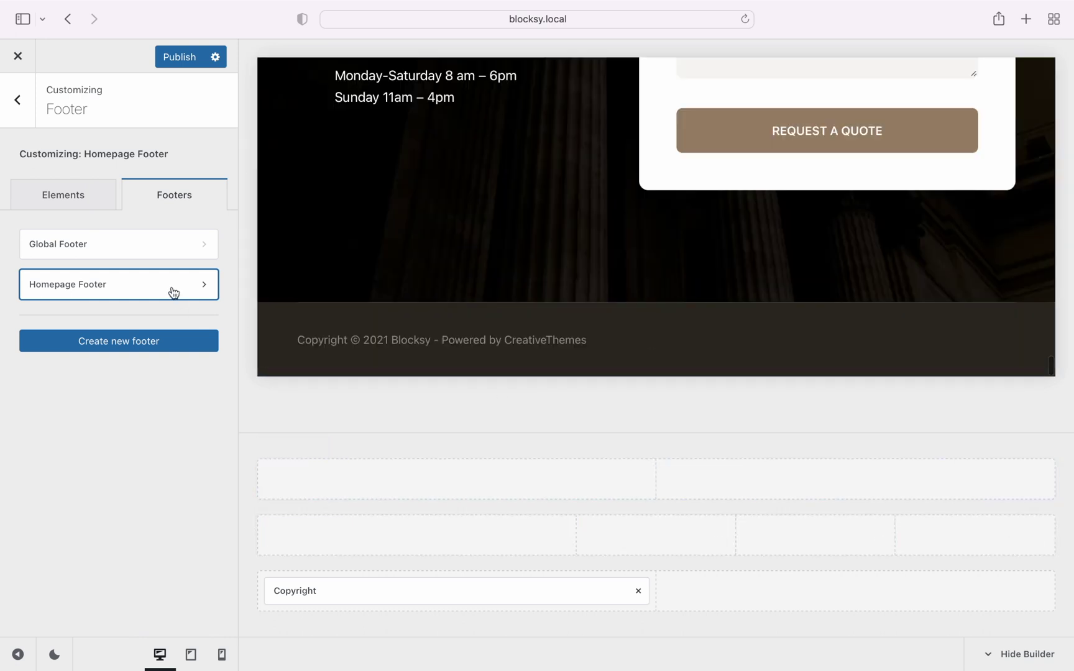
{"action": "left_click", "coordinate": [174, 292]}
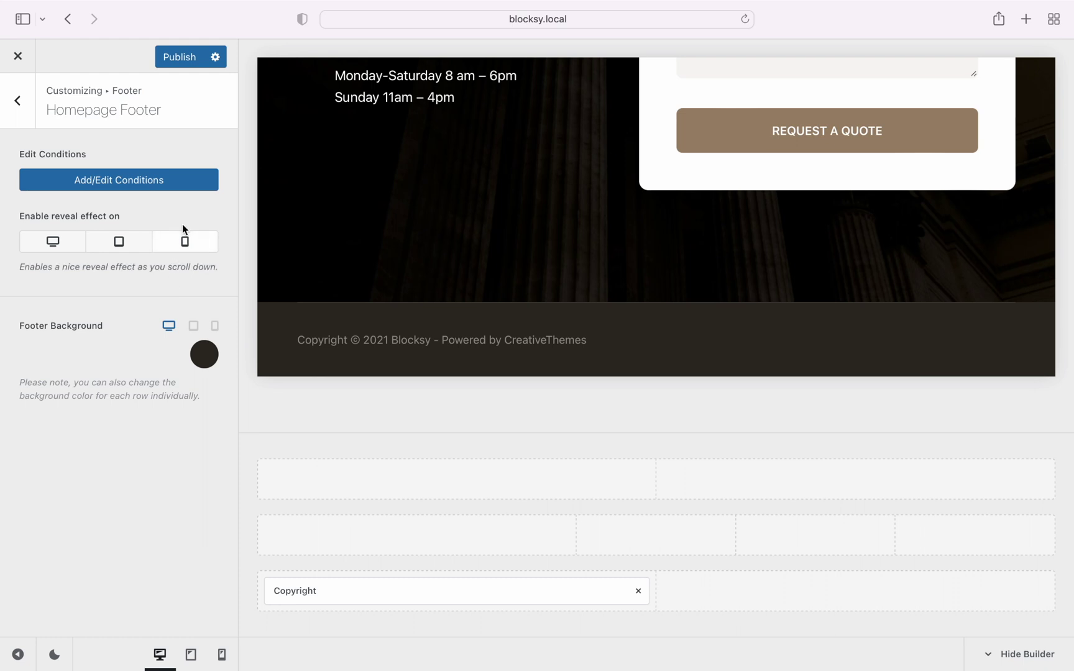
- Set Homepage Footer's display condition to Include Page ID 'Home', then publish and exit the Customizer
{"action": "left_click", "coordinate": [199, 184]}
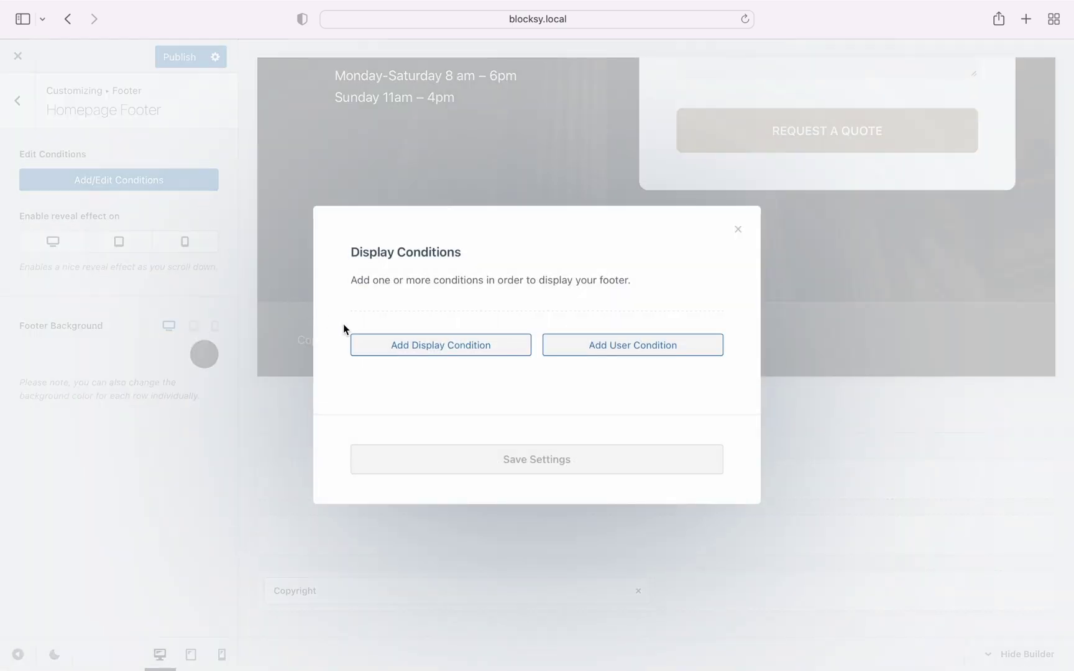
{"action": "left_click", "coordinate": [369, 345]}
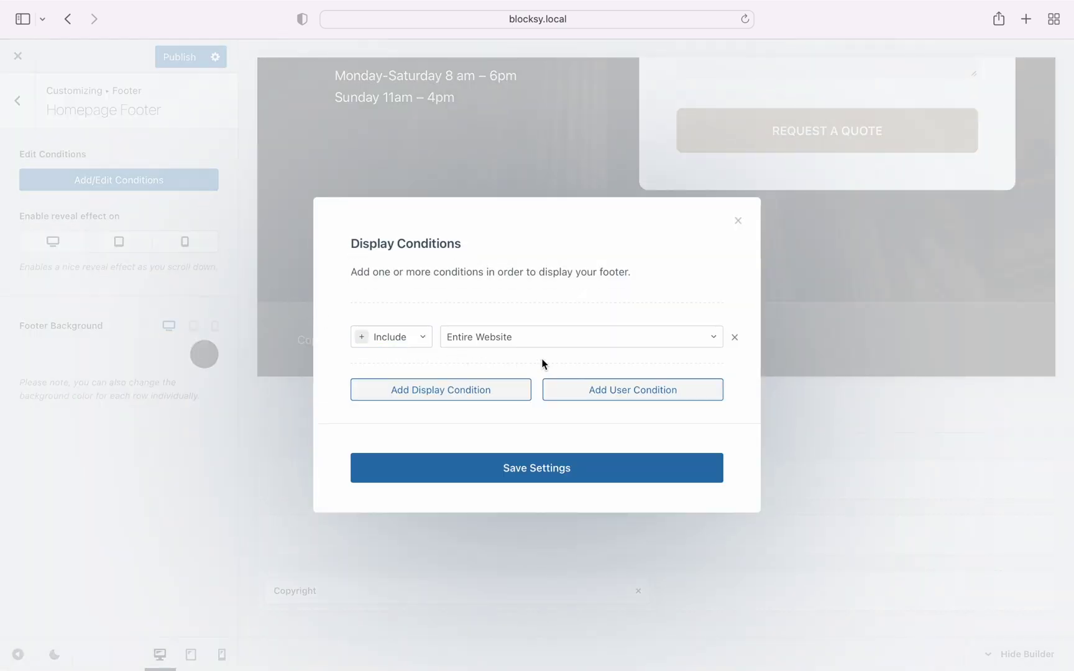
{"action": "left_click", "coordinate": [565, 347]}
{"action": "type", "text": "page i"}
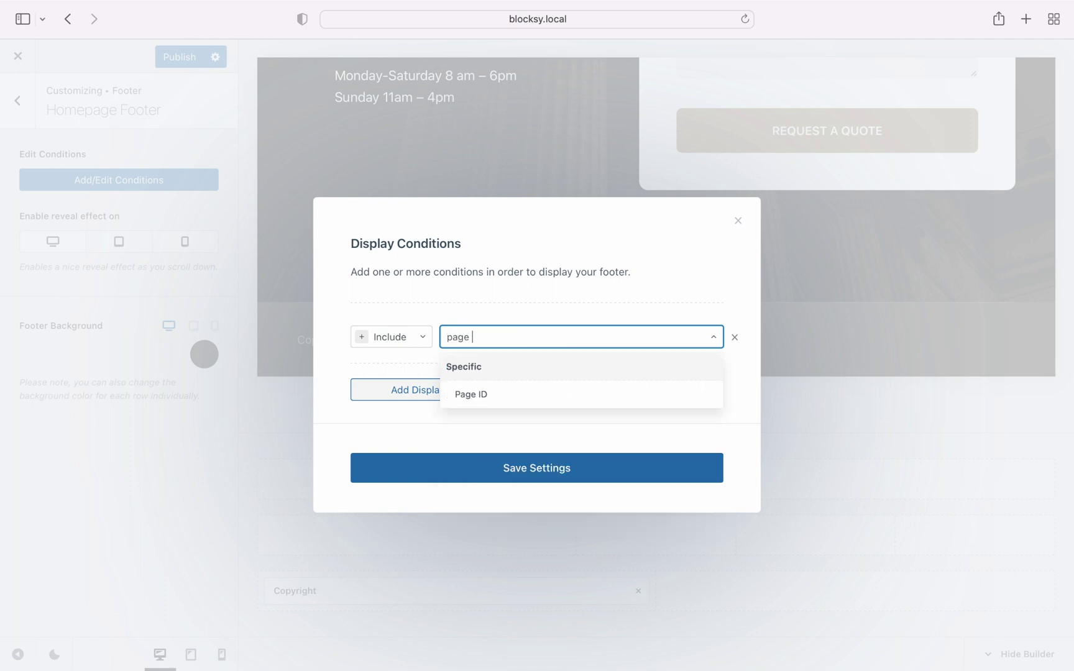
{"action": "left_click", "coordinate": [555, 389]}
{"action": "left_click", "coordinate": [643, 346]}
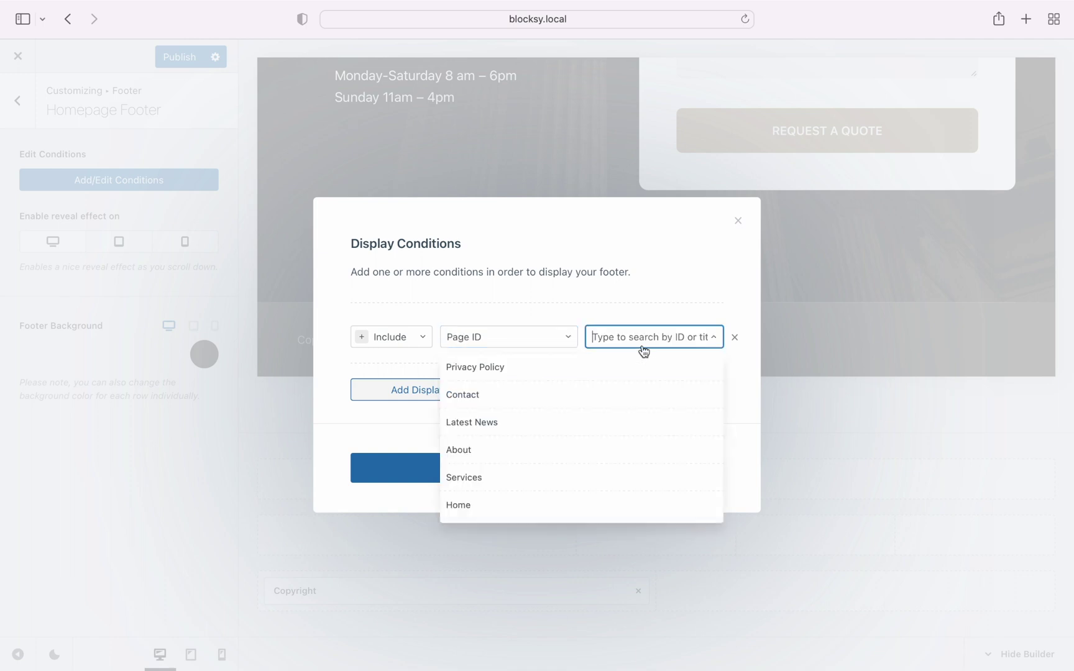
{"action": "left_click", "coordinate": [698, 501]}
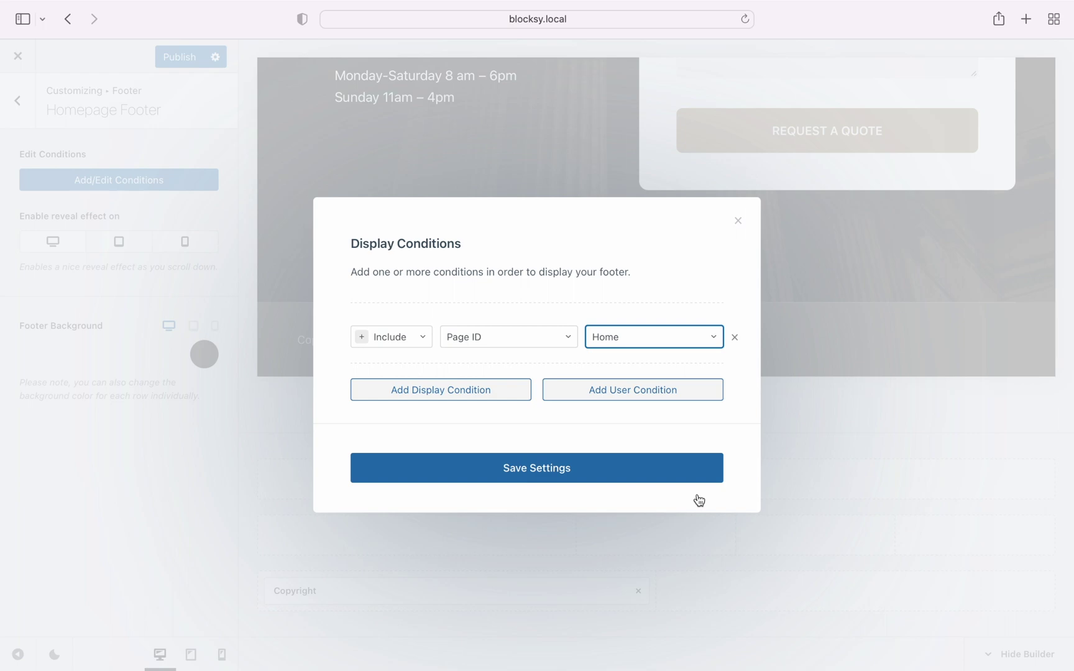
{"action": "left_click", "coordinate": [707, 475]}
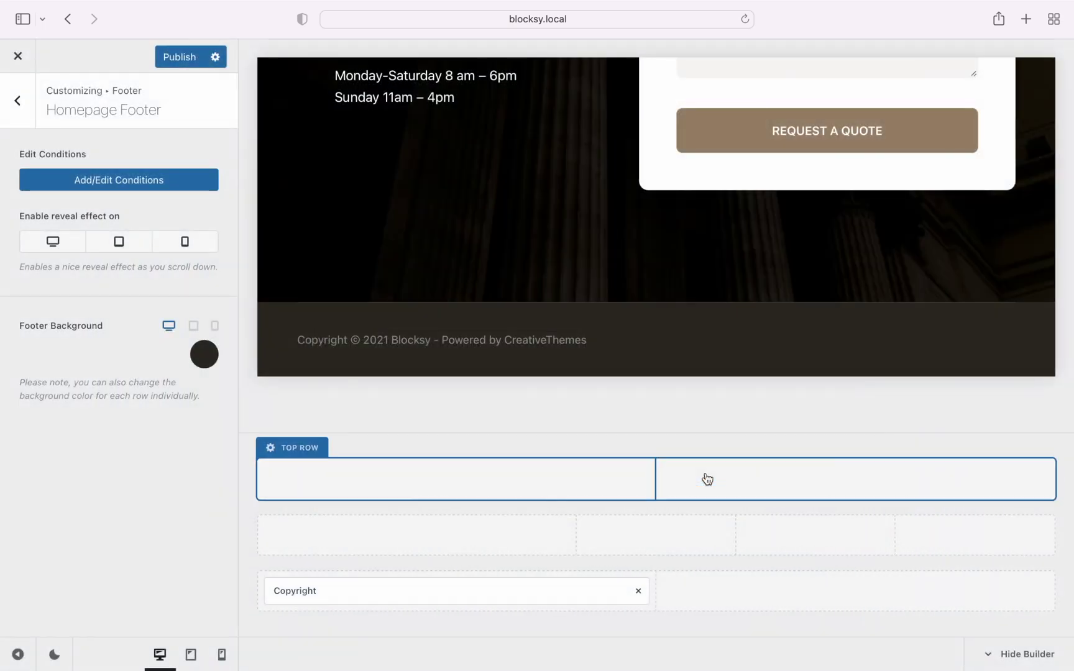
{"action": "left_click", "coordinate": [183, 56]}
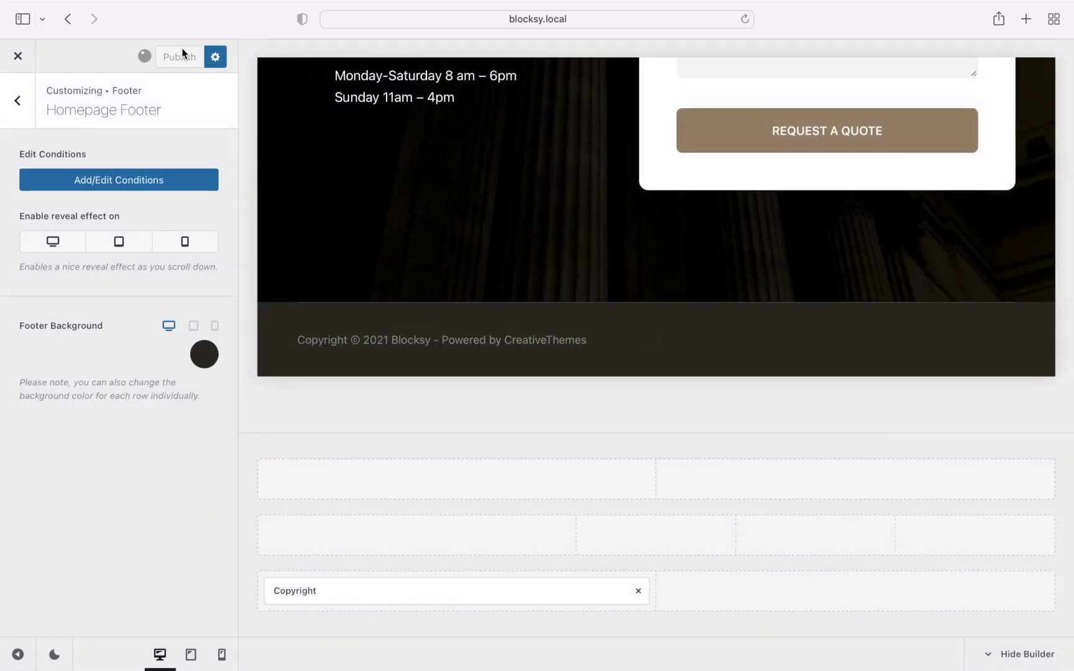
{"action": "left_click", "coordinate": [19, 56]}
- Check the homepage ends with only the copyright bar, then view the Services page's footer
{"action": "scroll", "coordinate": [371, 292], "scroll_direction": "down", "scroll_amount": 10}
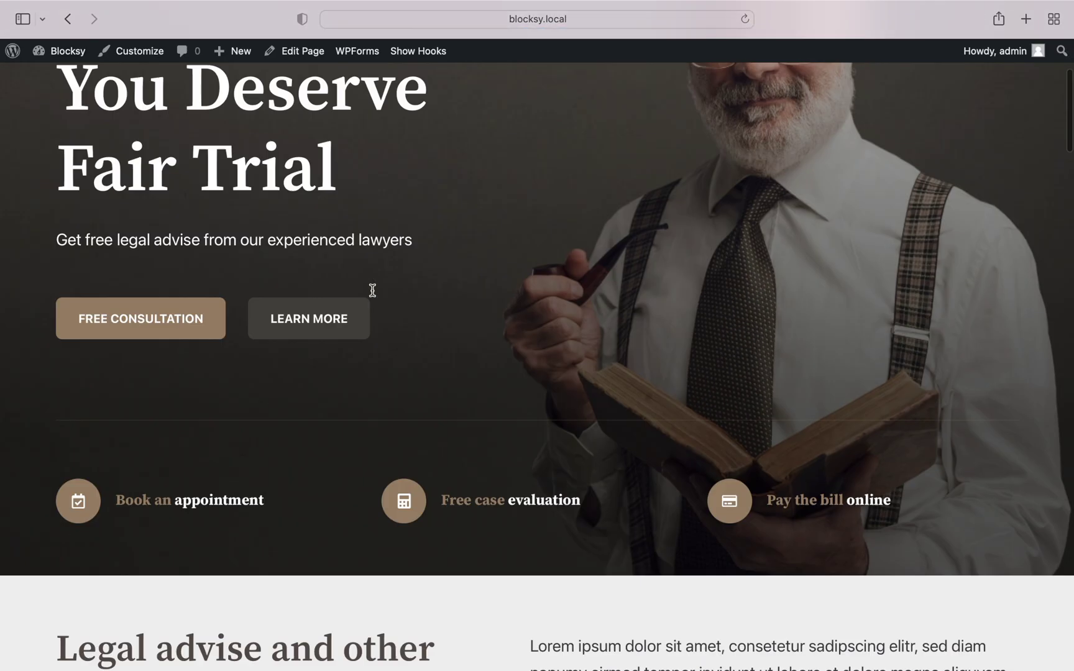
{"action": "scroll", "coordinate": [373, 290], "scroll_direction": "down", "scroll_amount": 20}
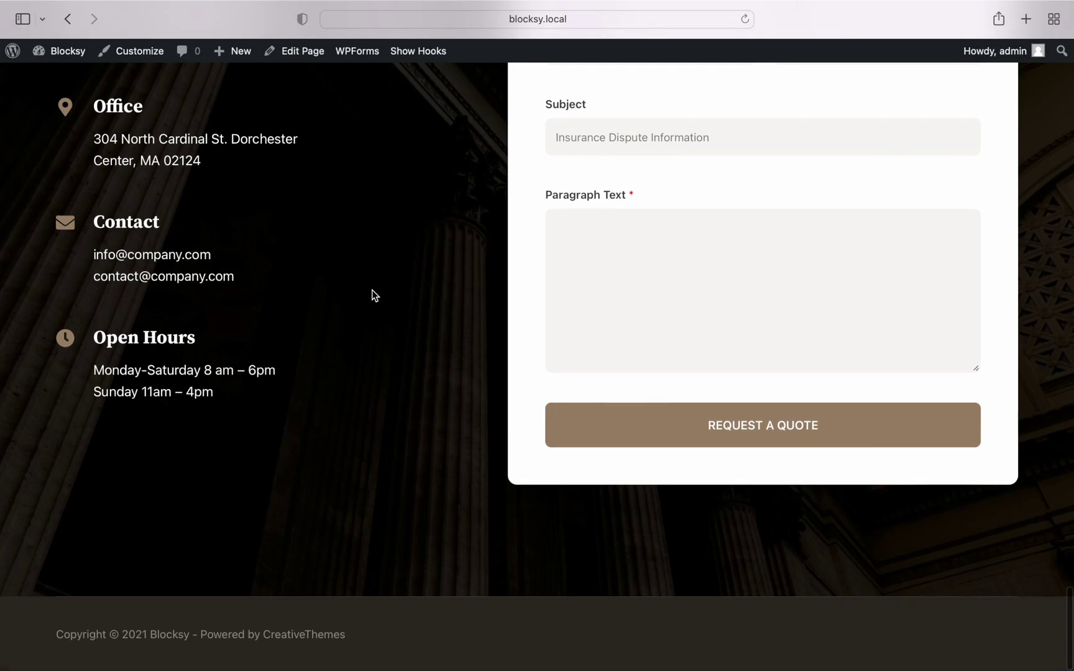
{"action": "scroll", "coordinate": [372, 290], "scroll_direction": "up", "scroll_amount": 10}
{"action": "scroll", "coordinate": [372, 289], "scroll_direction": "up", "scroll_amount": 20}
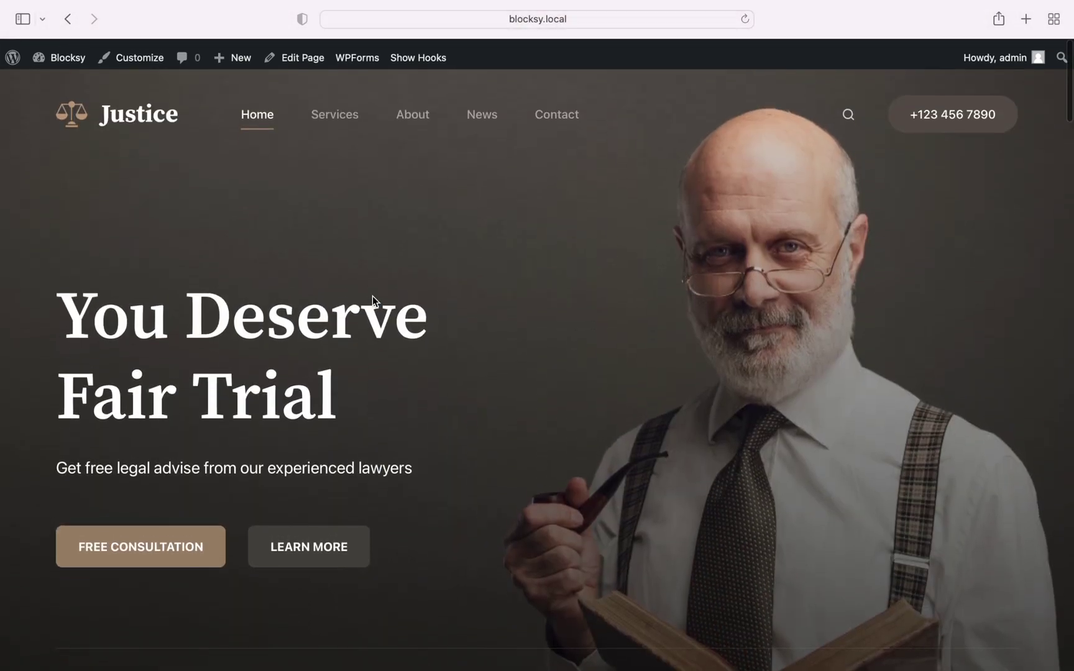
{"action": "left_click", "coordinate": [357, 110]}
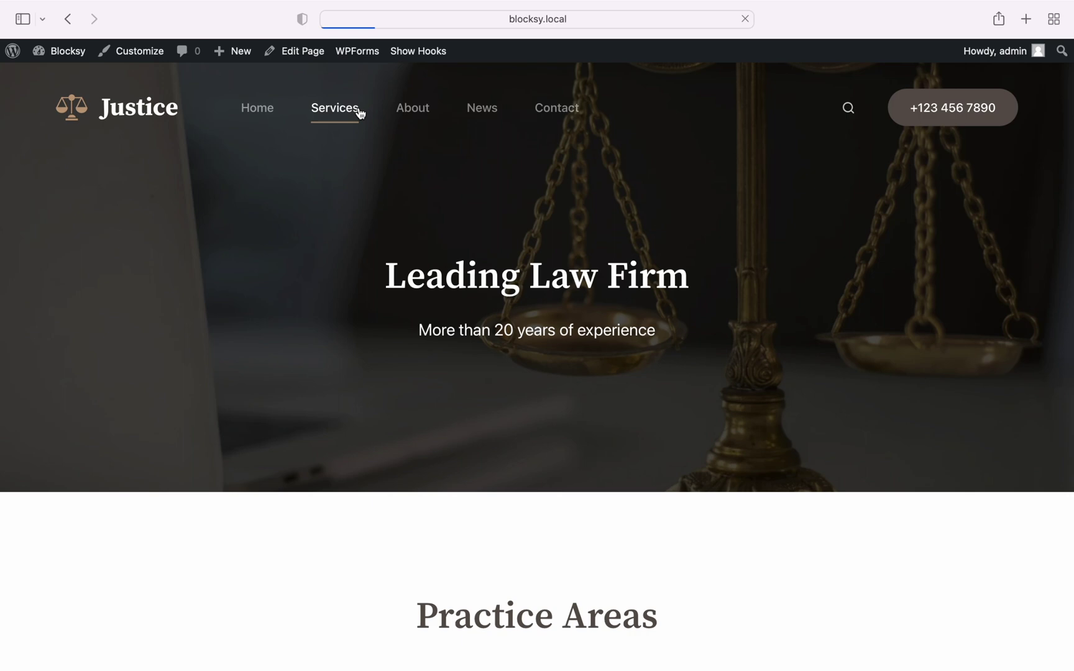
{"action": "scroll", "coordinate": [366, 405], "scroll_direction": "down", "scroll_amount": 20}
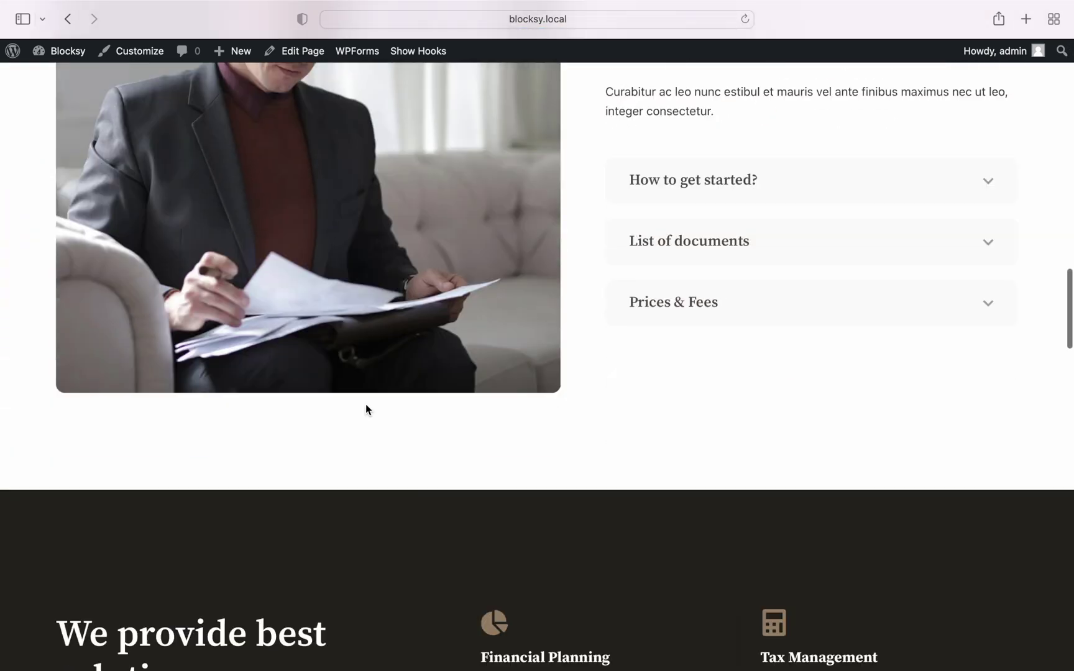
{"action": "scroll", "coordinate": [366, 409], "scroll_direction": "down", "scroll_amount": 20}
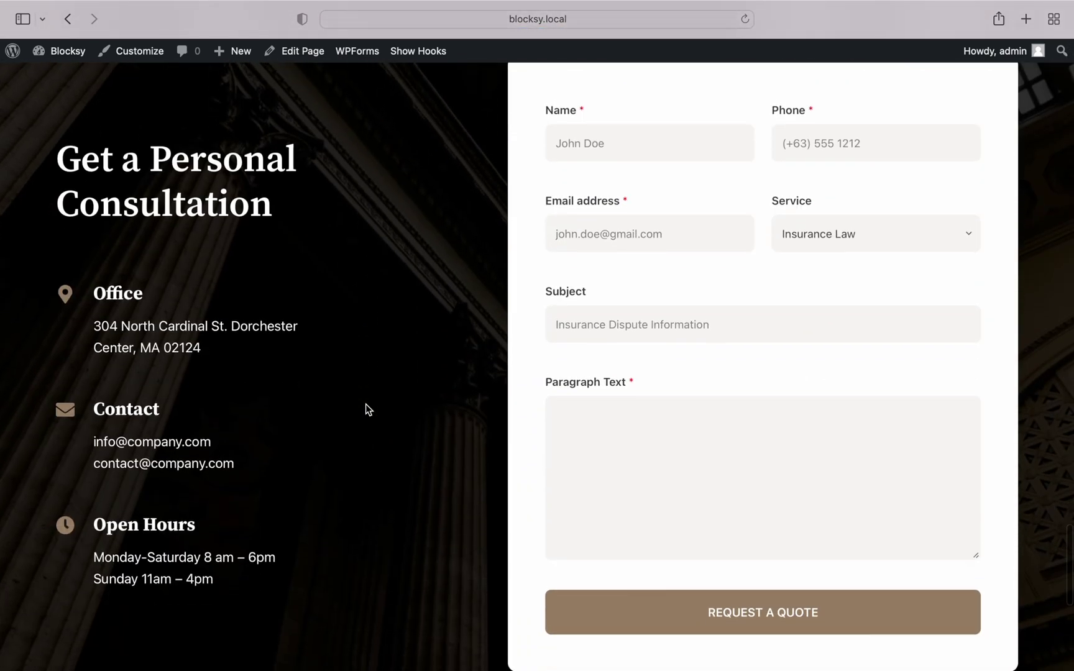